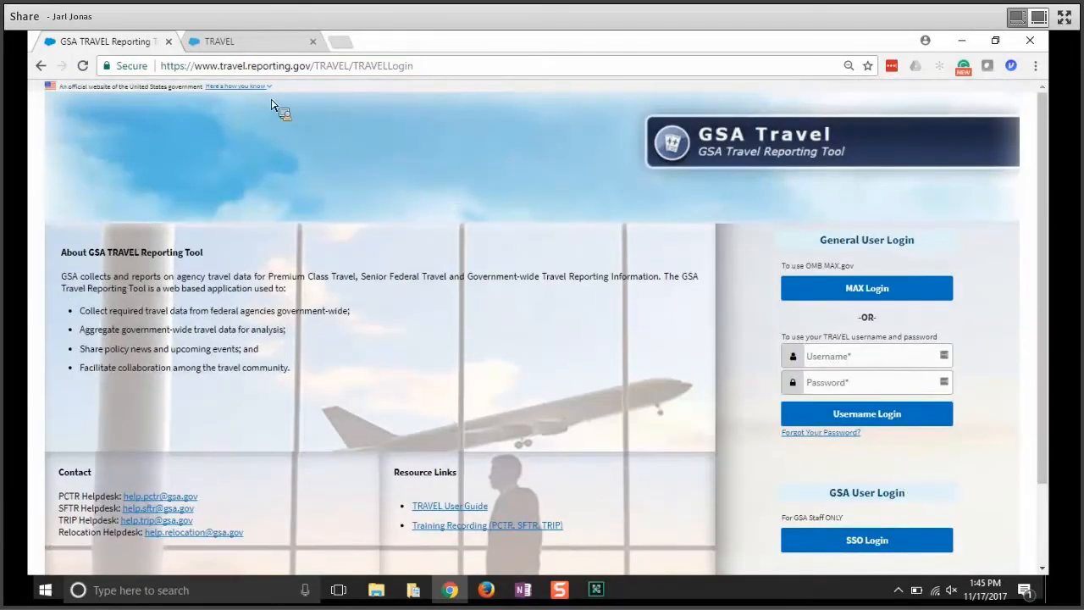
Switch to the logged-in TRAVEL home page and review its descriptions of the PCTR, SFTR, TRIP and relocation reporting programs
click(278, 44)
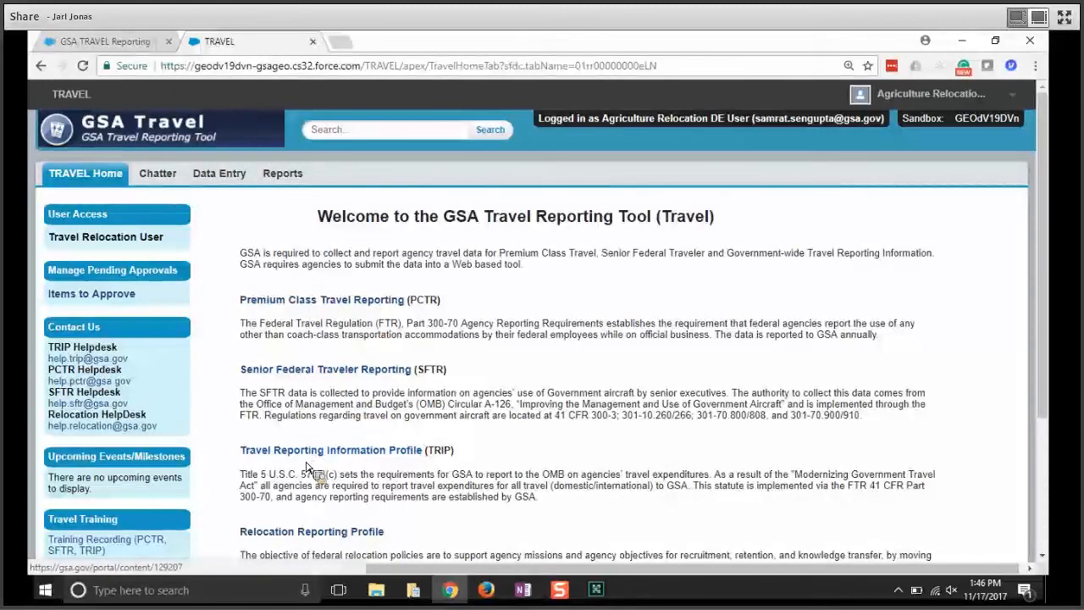
scroll(312, 482, down, 2)
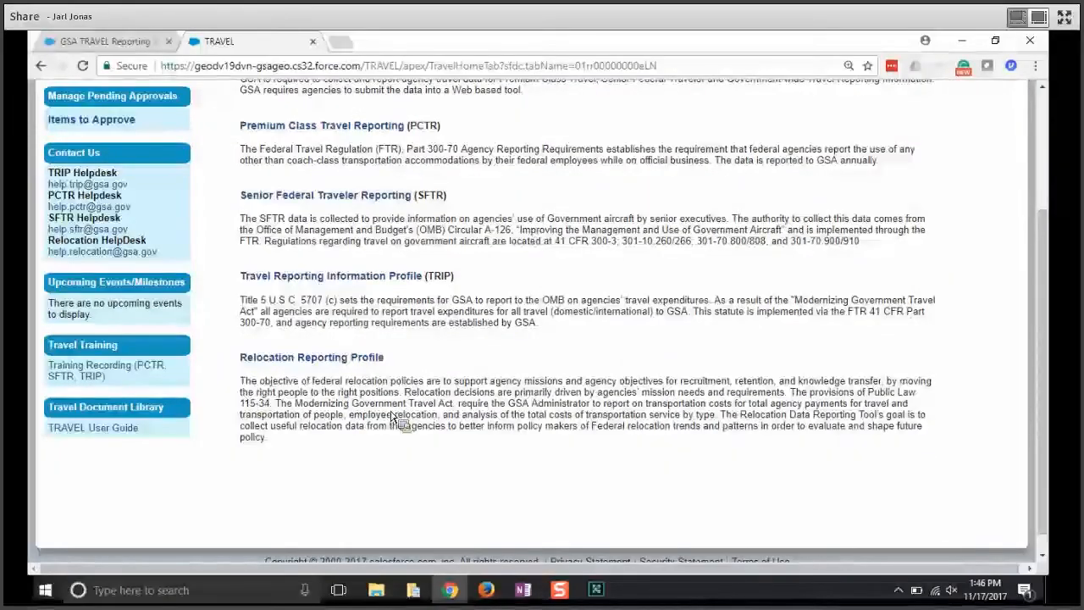
scroll(394, 418, up, 3)
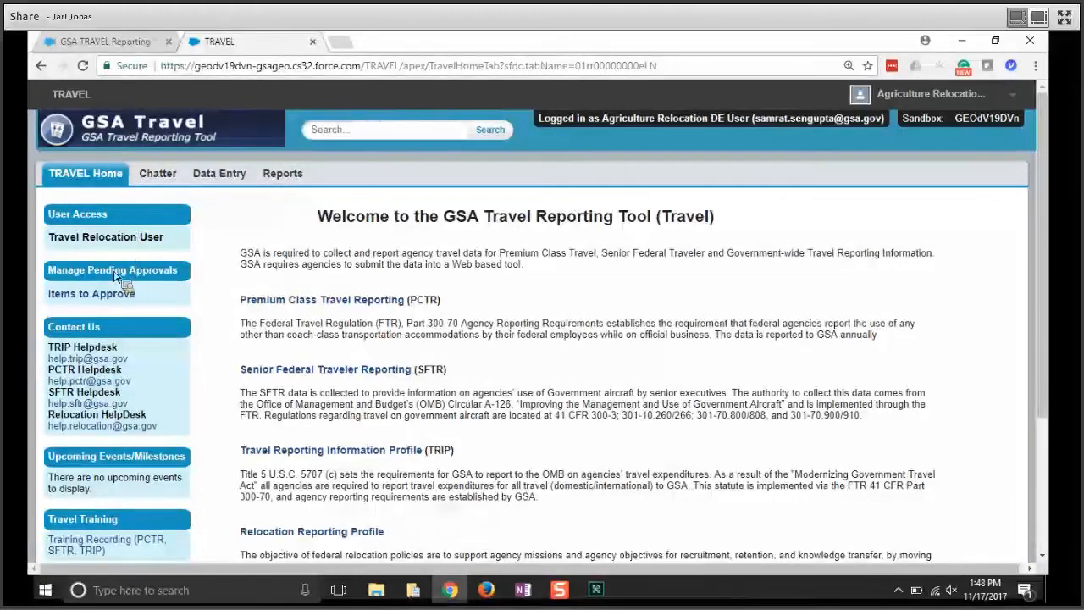
scroll(119, 372, down, 3)
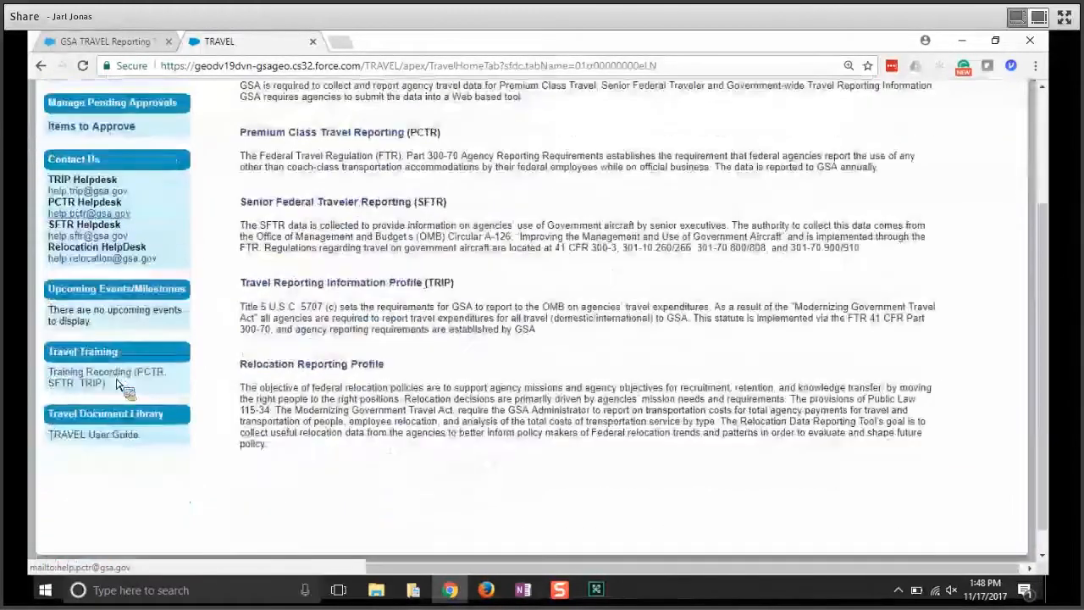
scroll(119, 386, up, 3)
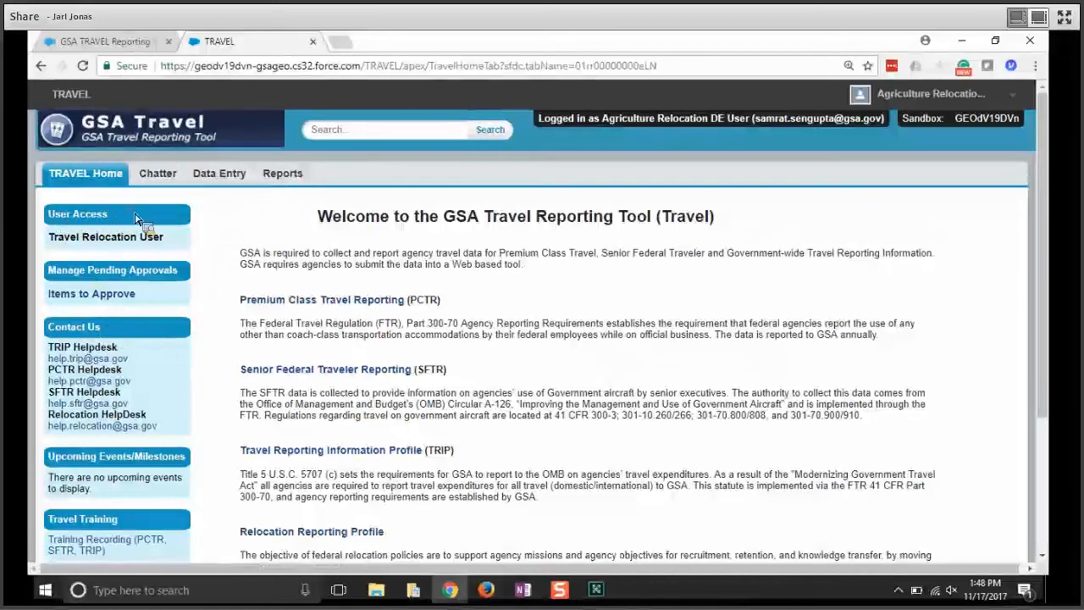
Examine the home page's User Access, Contact Us, Upcoming Events/Milestones, Travel Training and Travel Document Library sections
triple_click(162, 237)
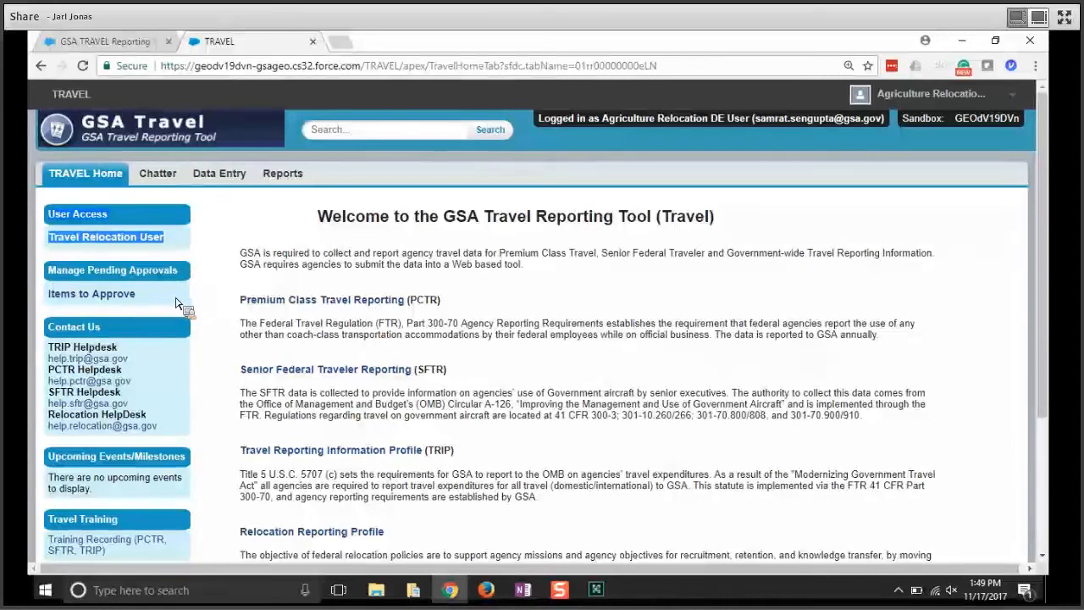
scroll(178, 303, down, 1)
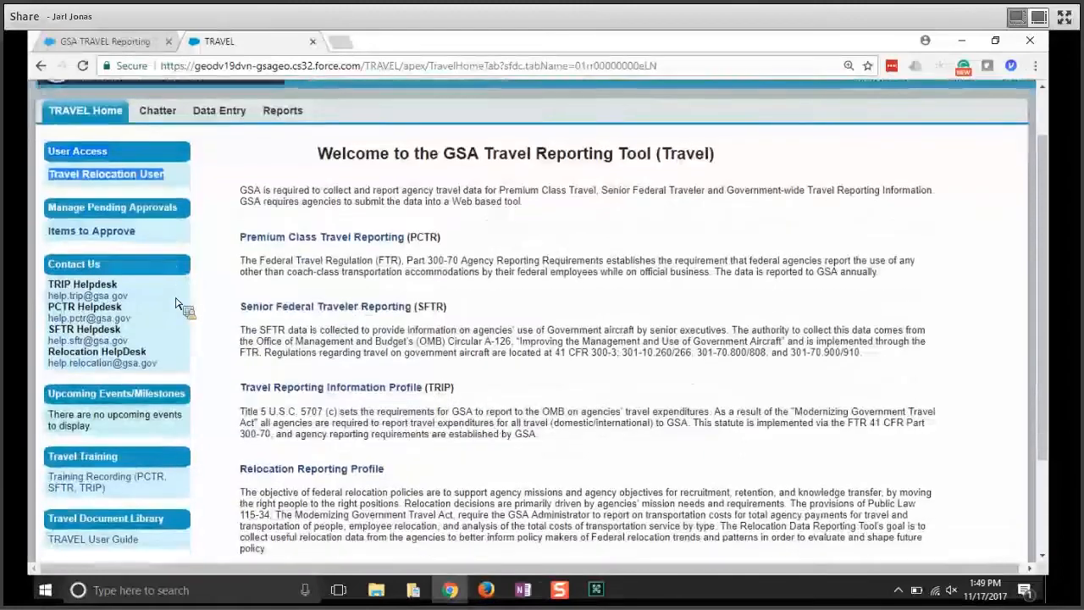
scroll(178, 303, down, 2)
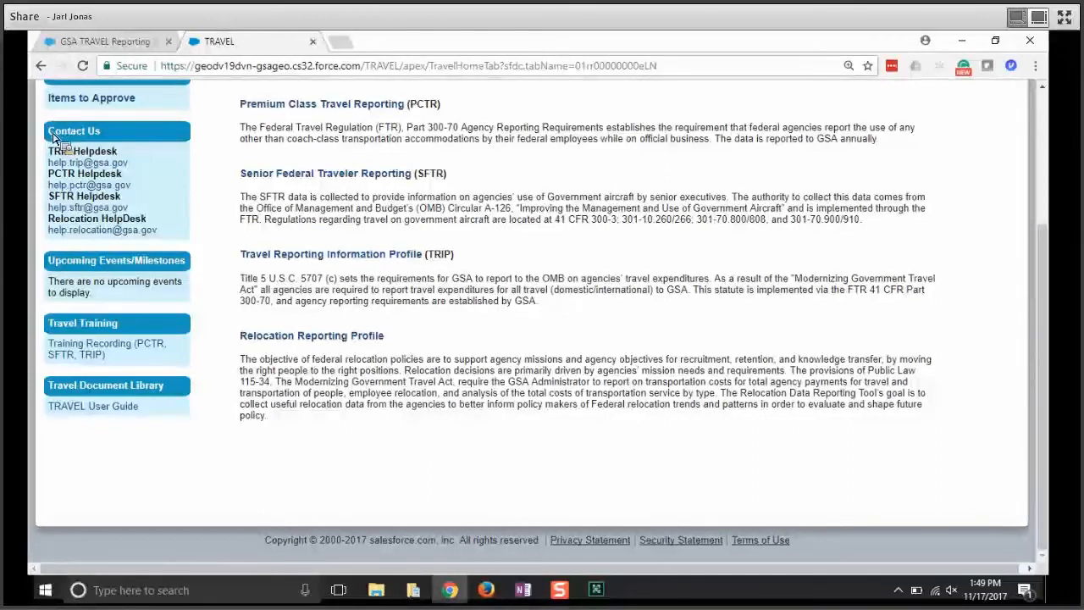
drag(53, 138, 167, 233)
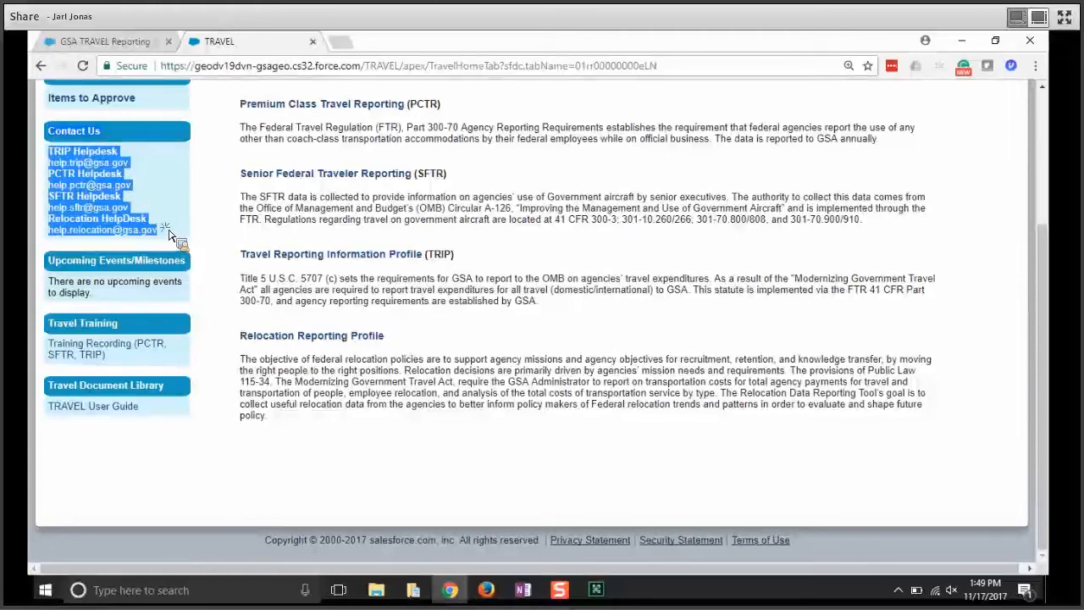
click(110, 137)
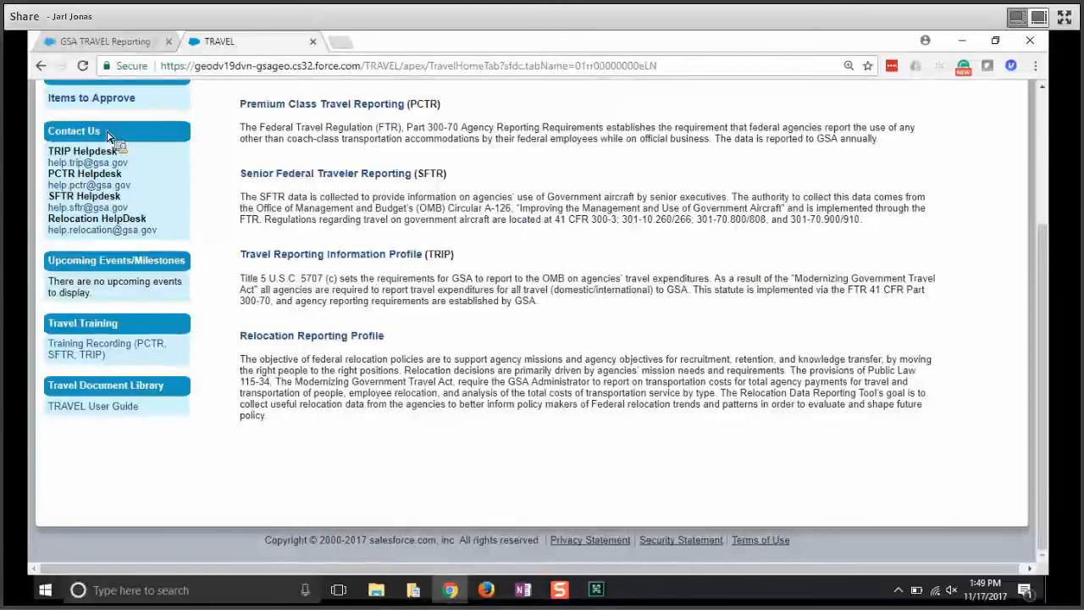
triple_click(61, 282)
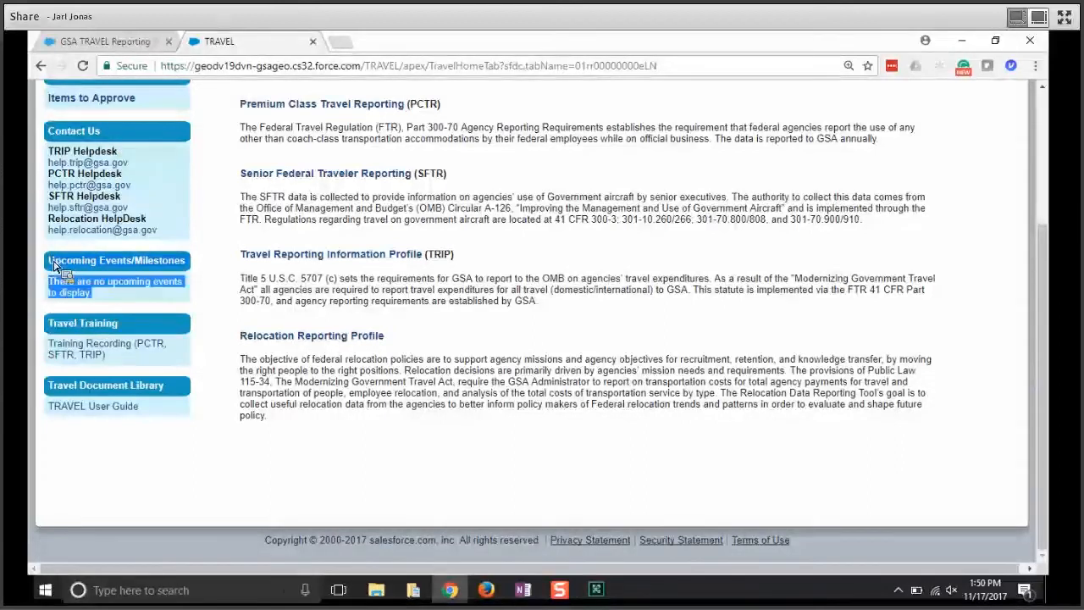
click(99, 291)
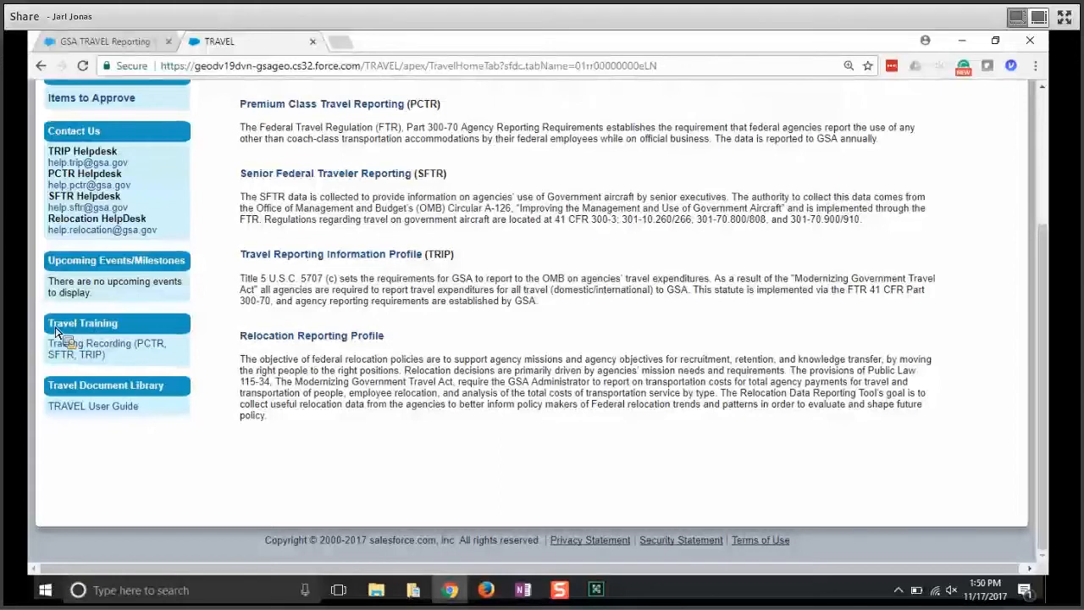
drag(49, 340, 109, 359)
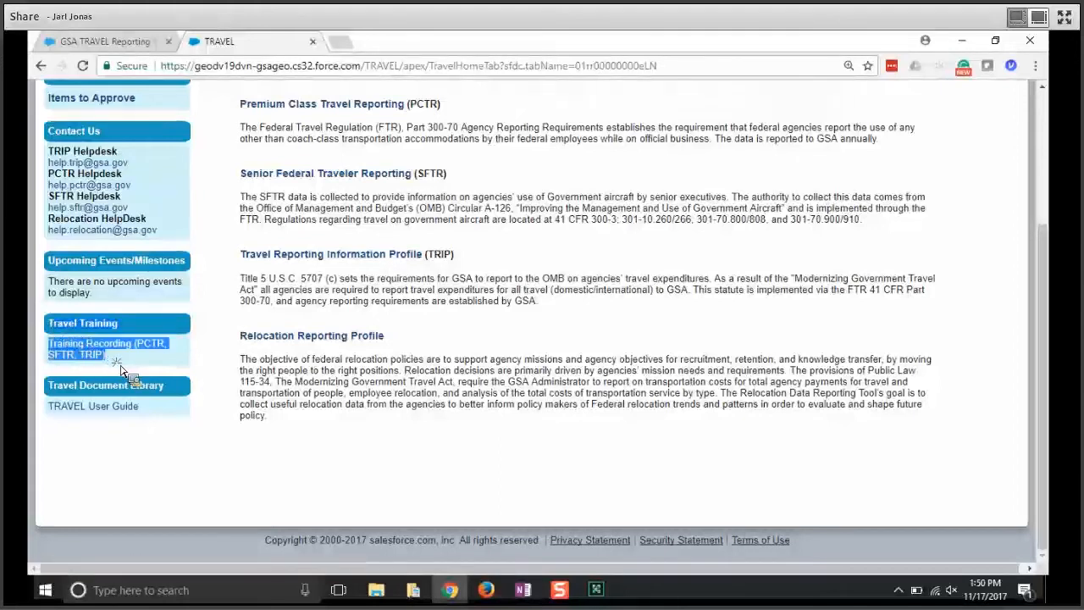
drag(121, 365, 149, 409)
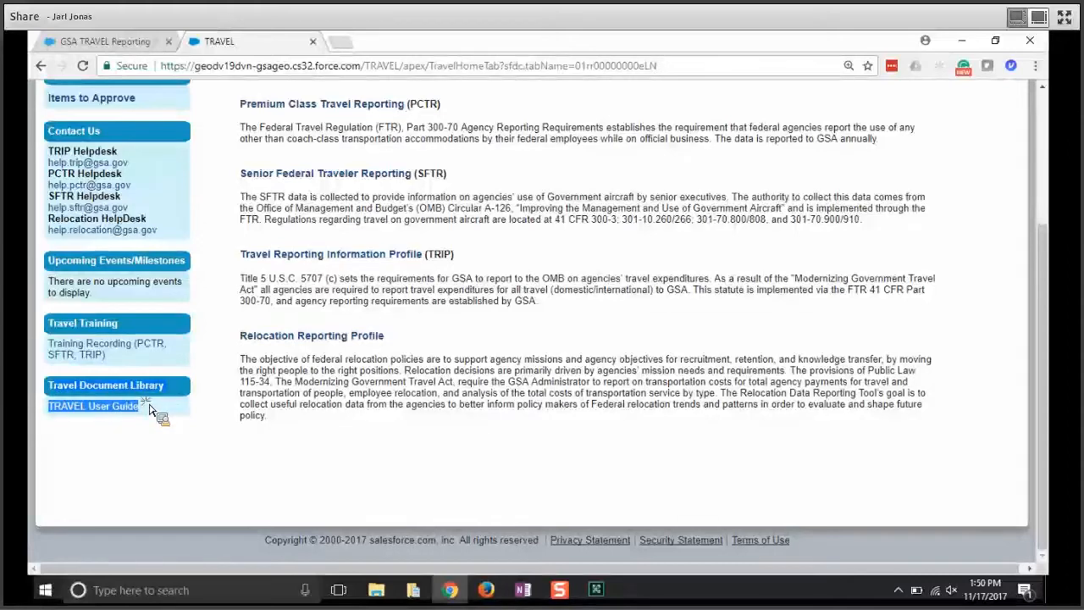
drag(149, 409, 377, 153)
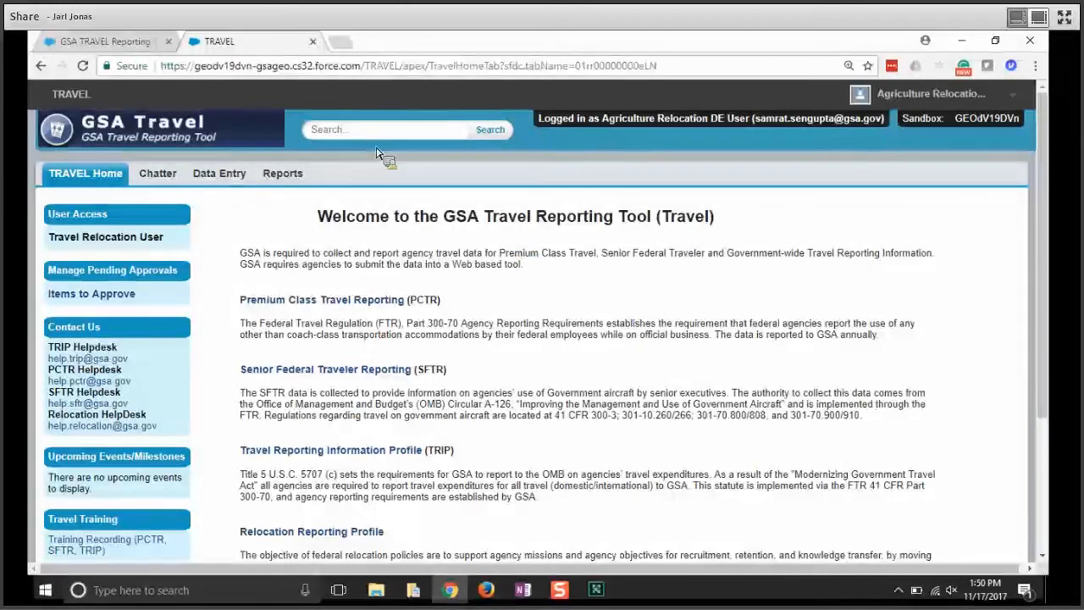
drag(376, 153, 367, 153)
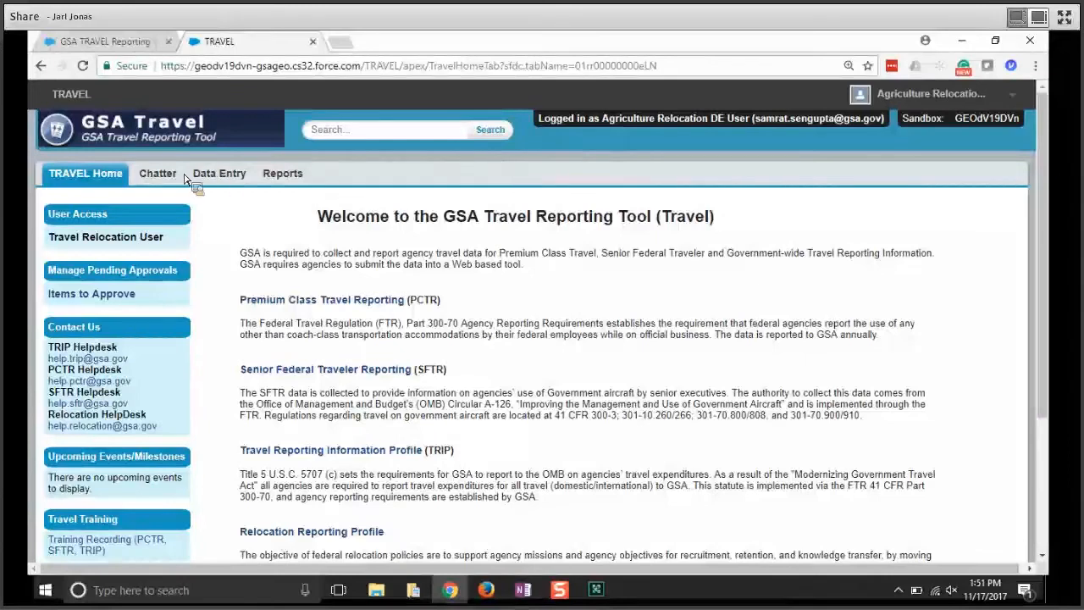
Open the Data Entry page for the Relocation application and select 2017 as the fiscal year
click(235, 183)
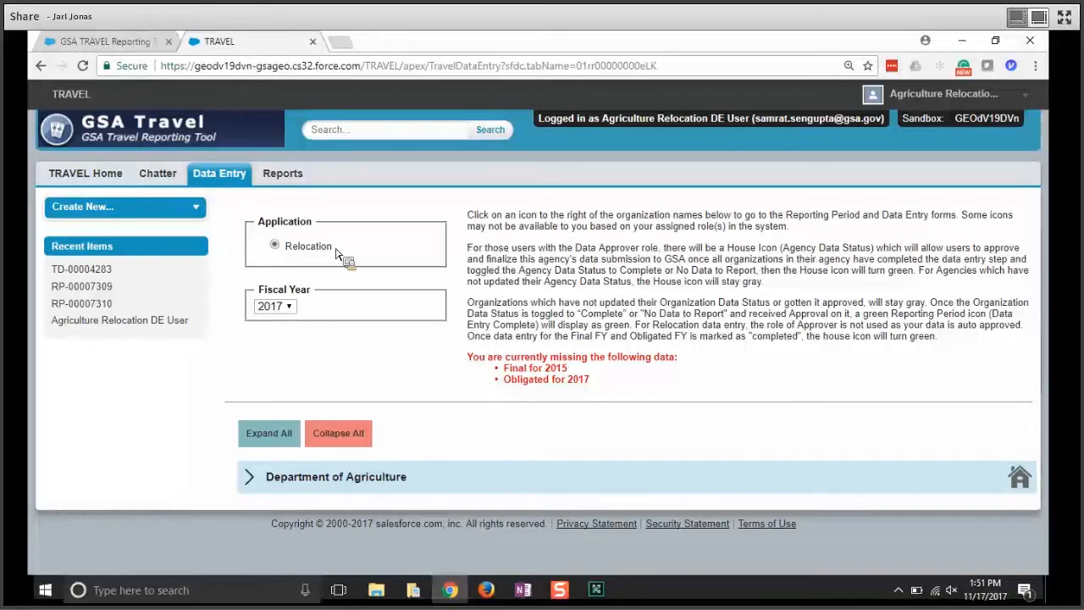
drag(335, 254, 291, 254)
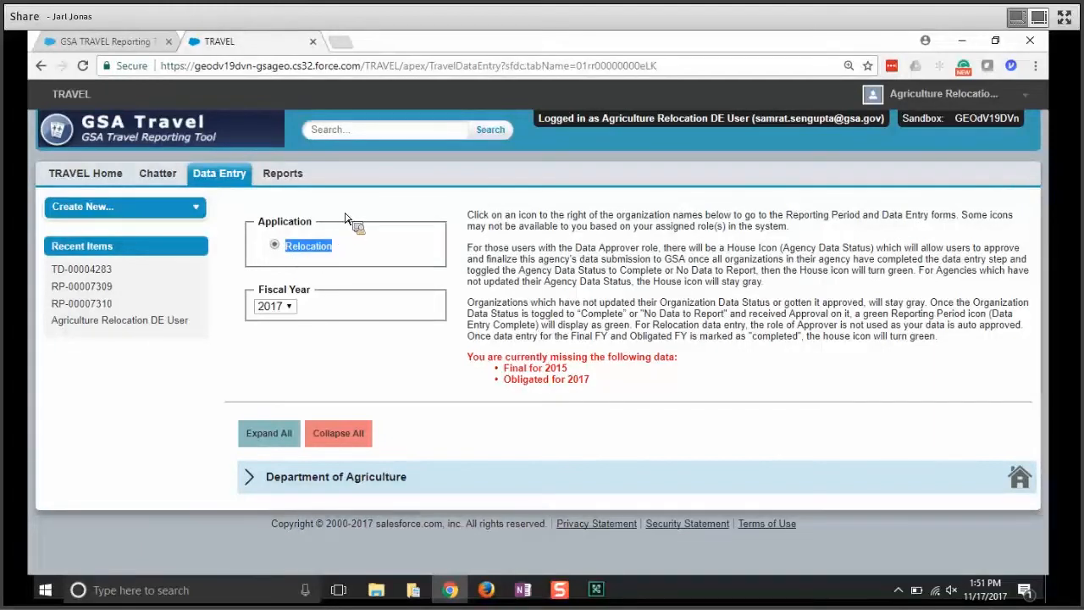
click(317, 255)
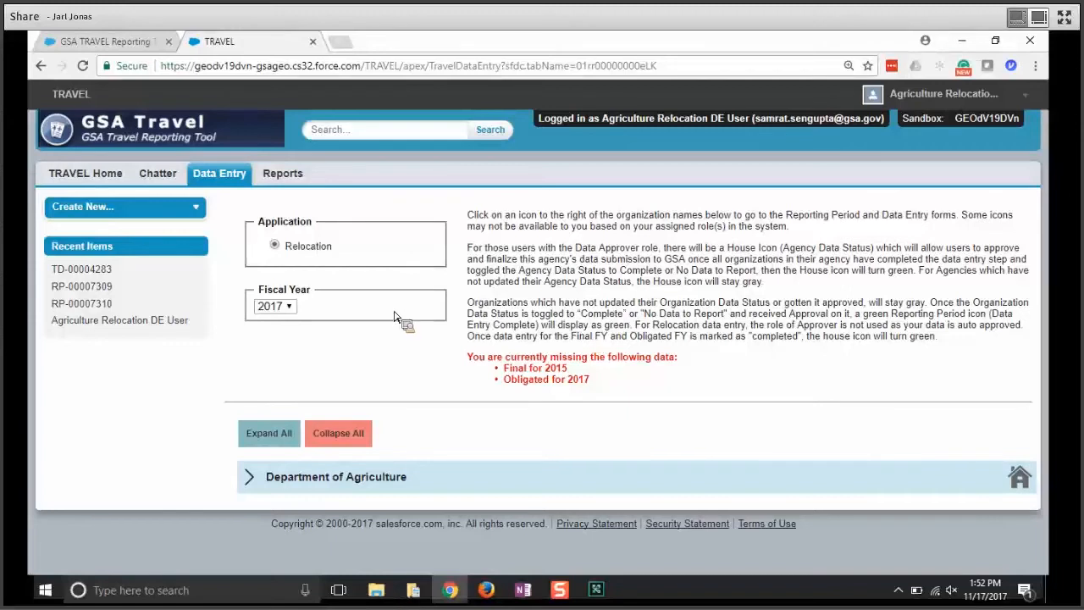
click(293, 308)
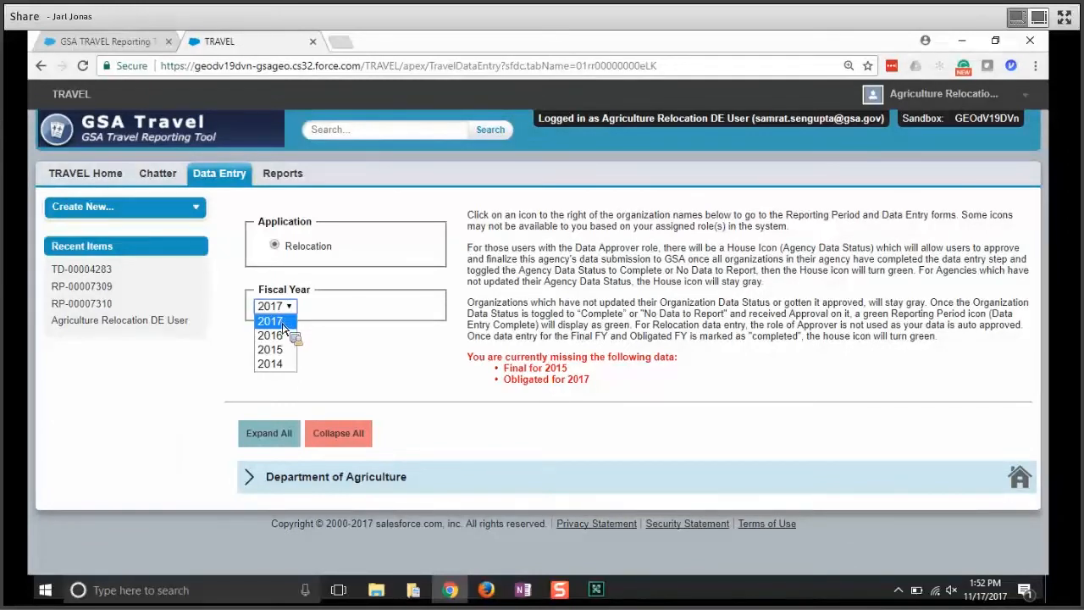
click(283, 327)
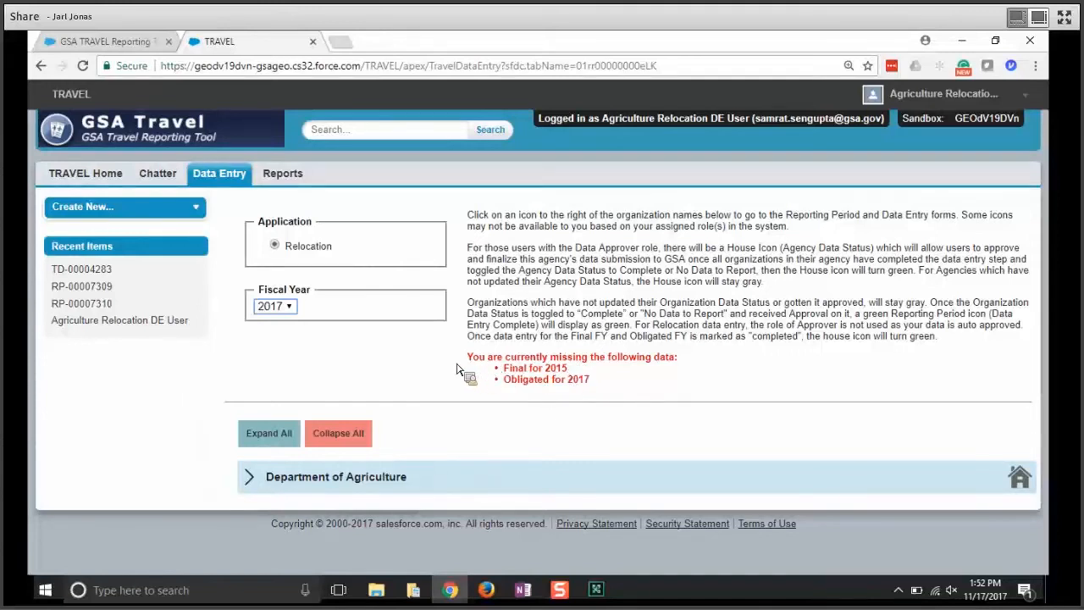
click(292, 309)
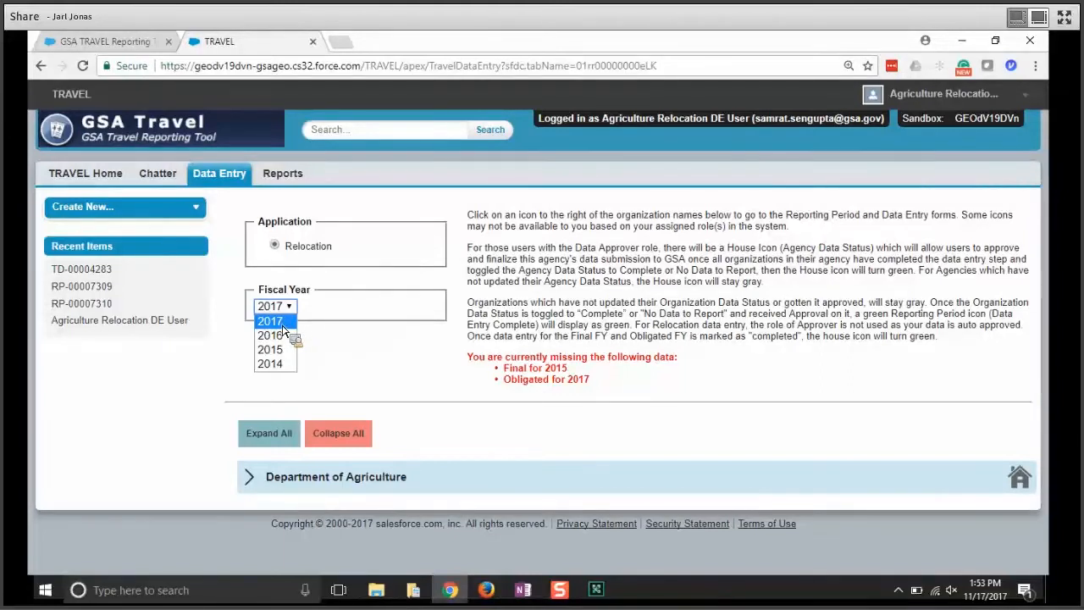
click(282, 325)
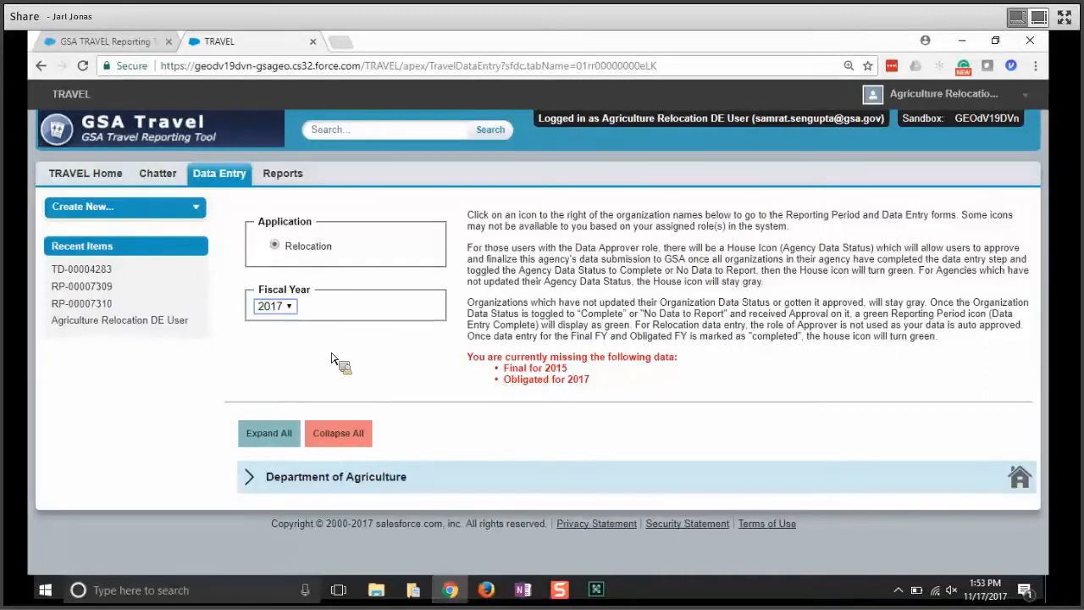
Expand the Department of Agriculture's relocation entries, collapse all organizations, and expand them all again
click(254, 486)
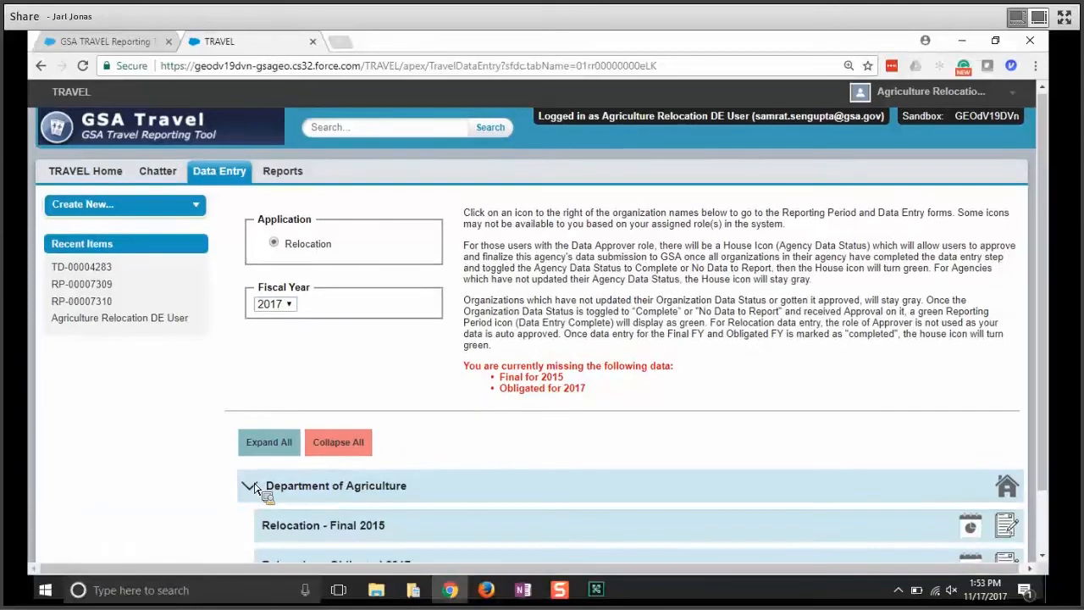
scroll(254, 488, down, 1)
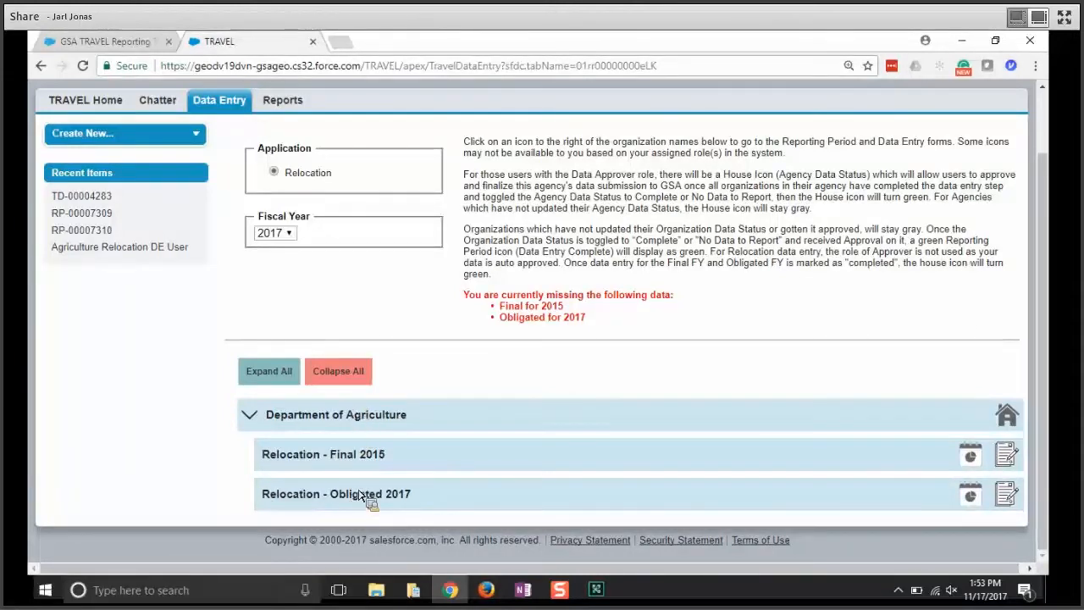
click(347, 376)
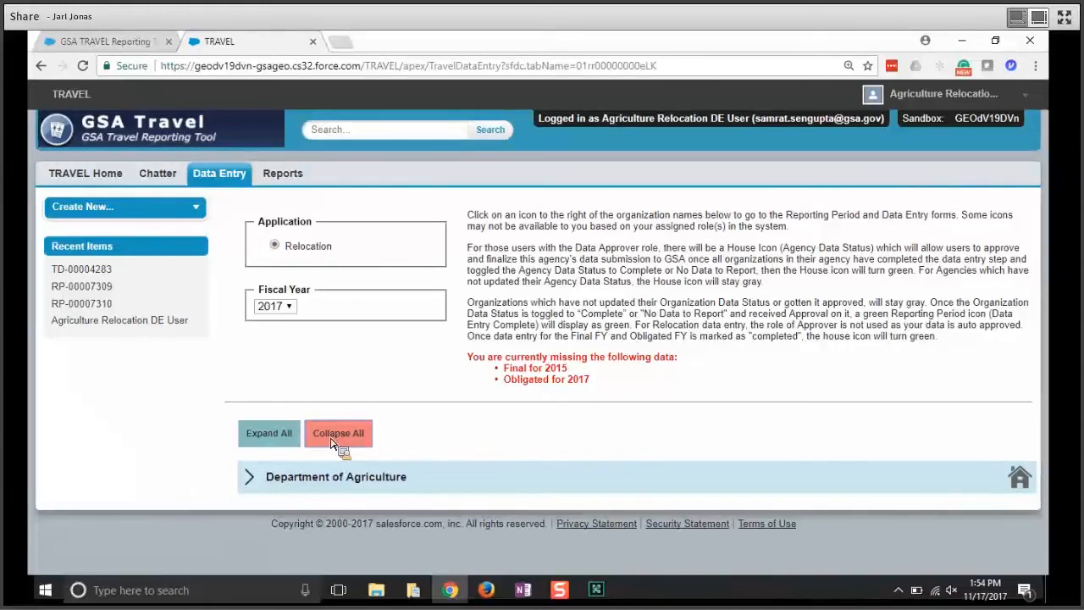
click(269, 433)
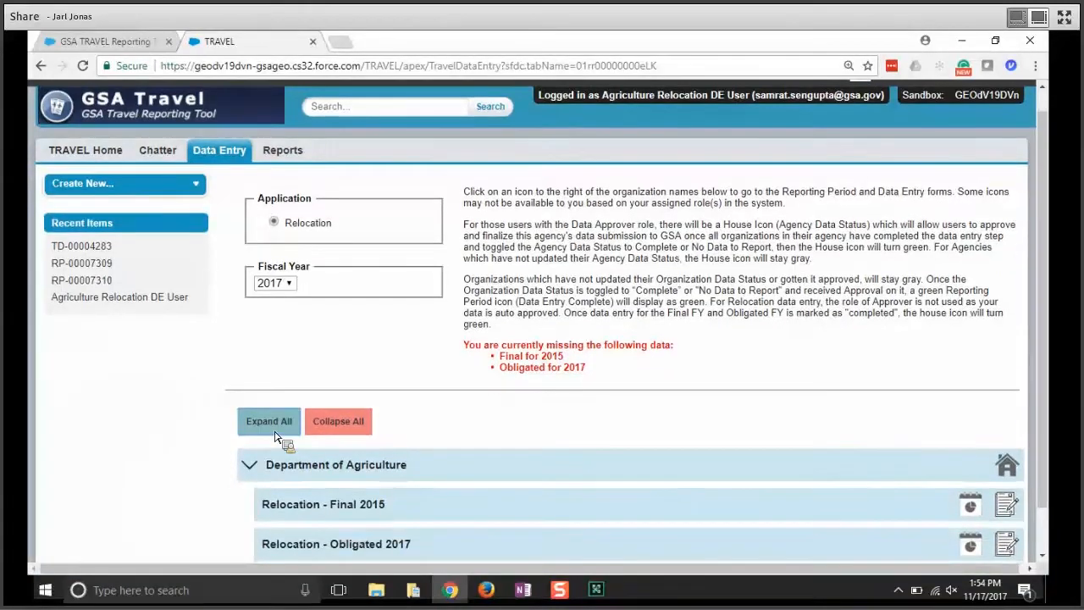
scroll(275, 436, down, 1)
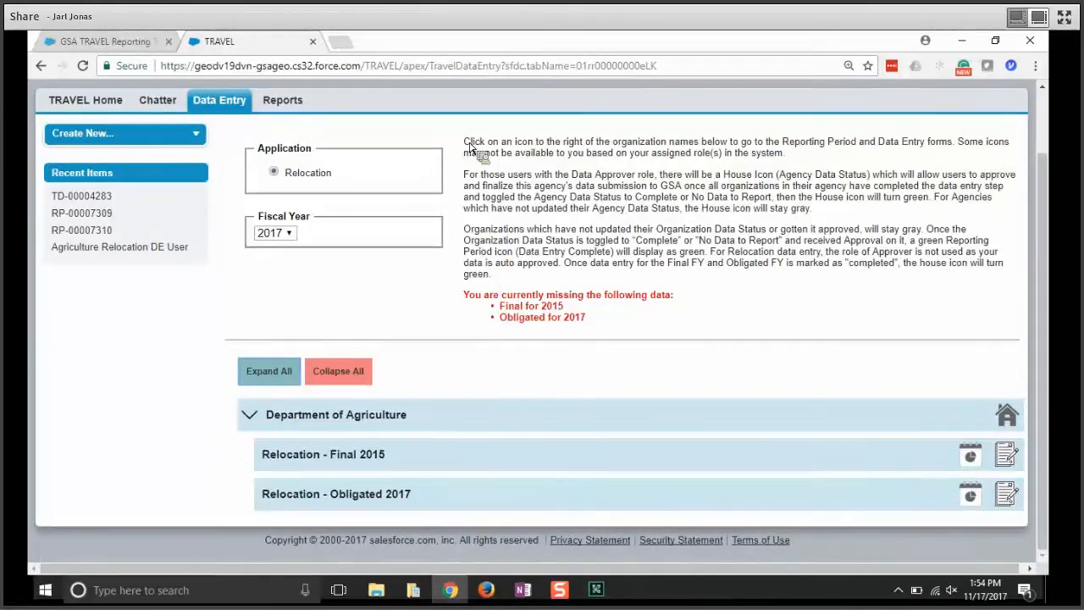
Read the data entry instructions and check which final and obligated fiscal year data the agency is missing
mouse_move(466, 142)
mouse_down()
mouse_move(511, 196)
mouse_move(513, 285)
mouse_up()
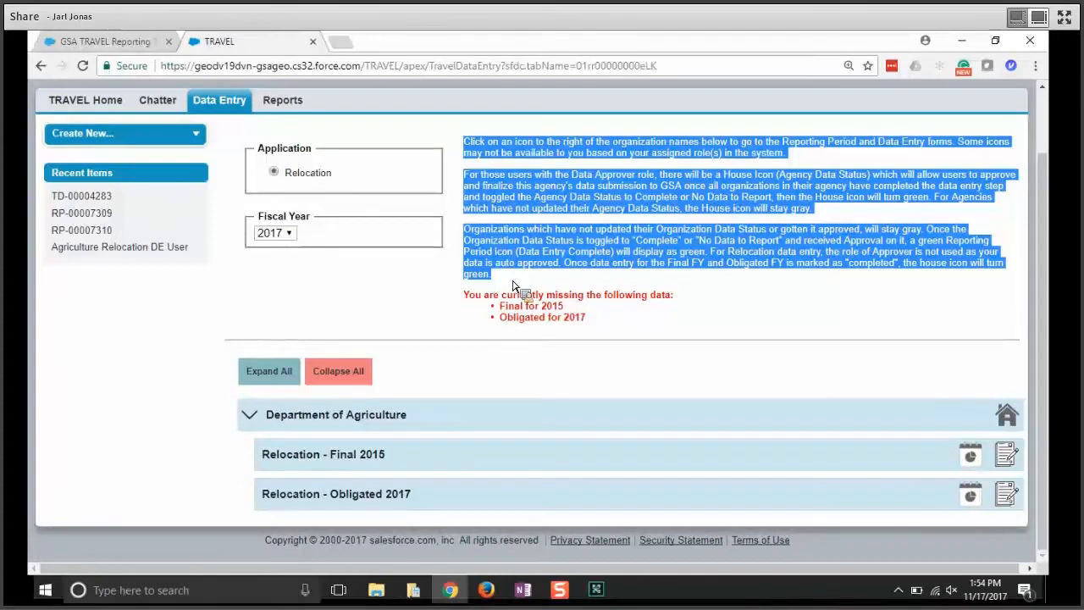
click(512, 285)
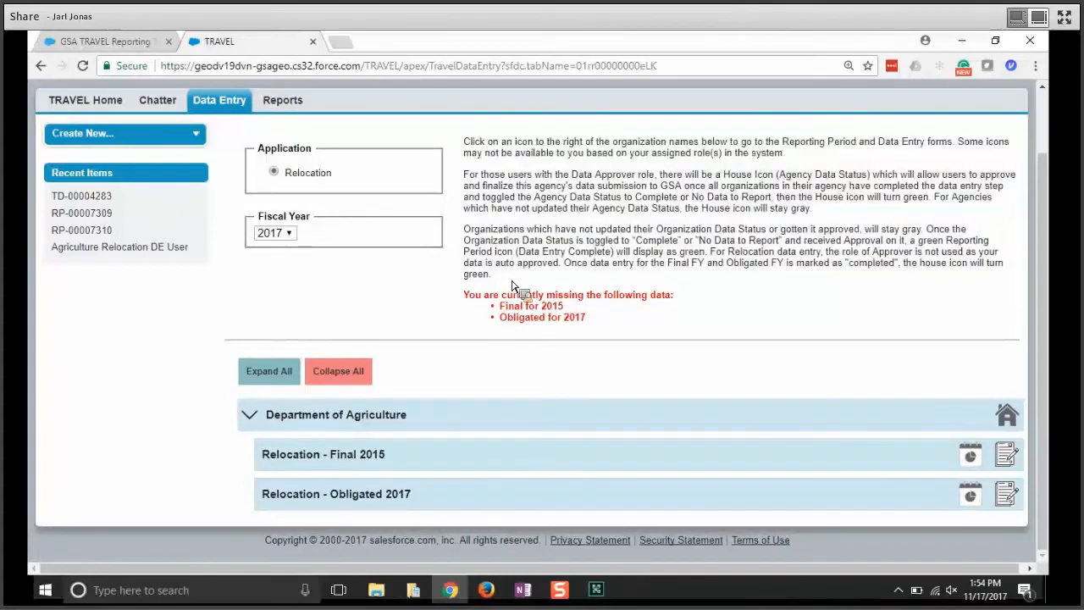
drag(464, 295, 596, 317)
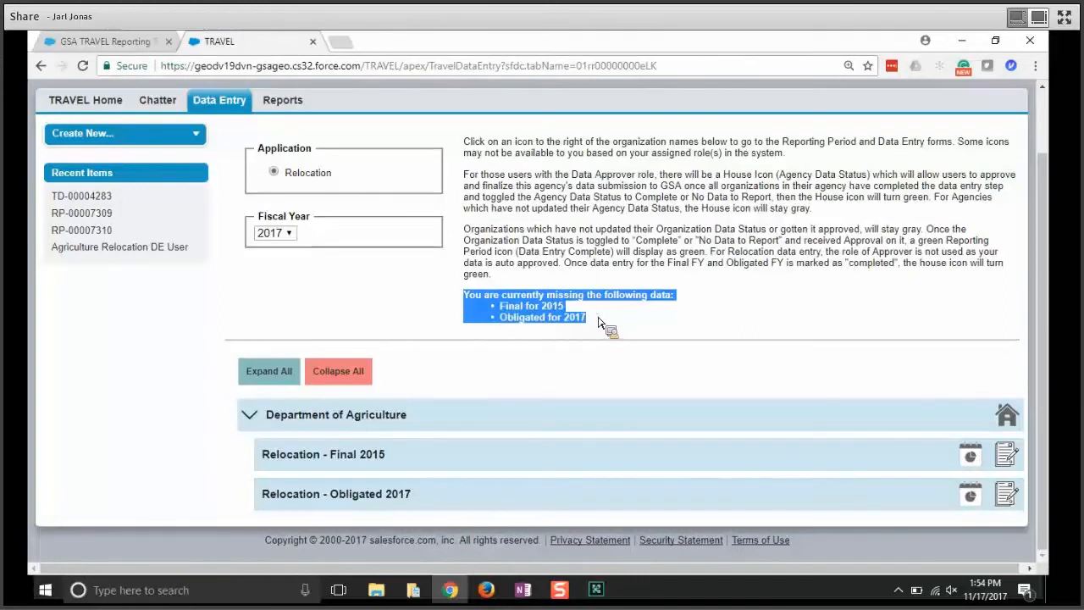
click(574, 280)
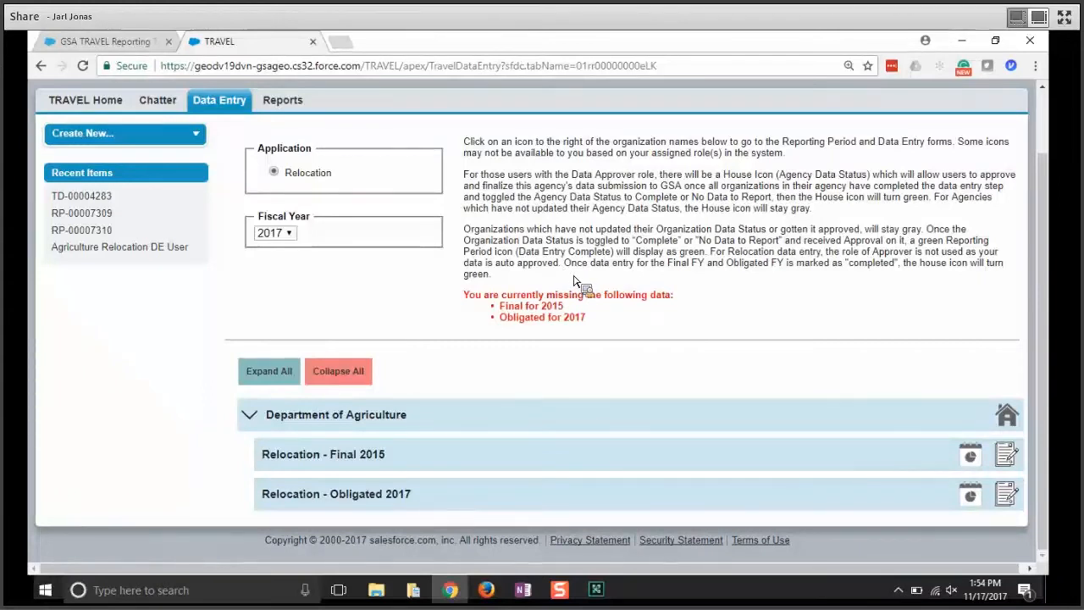
drag(564, 306, 489, 309)
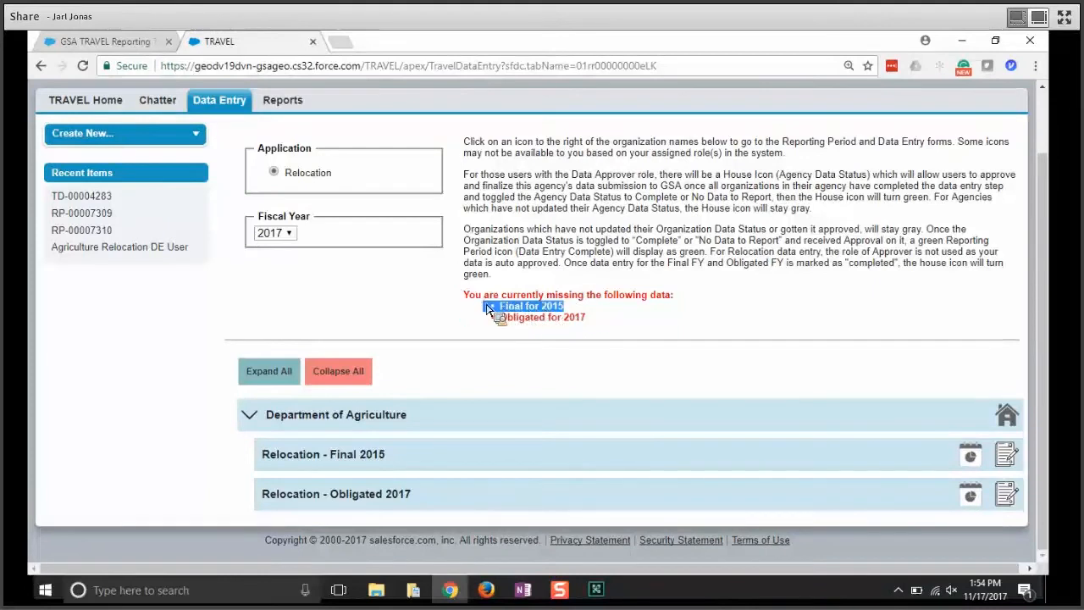
drag(600, 323, 500, 321)
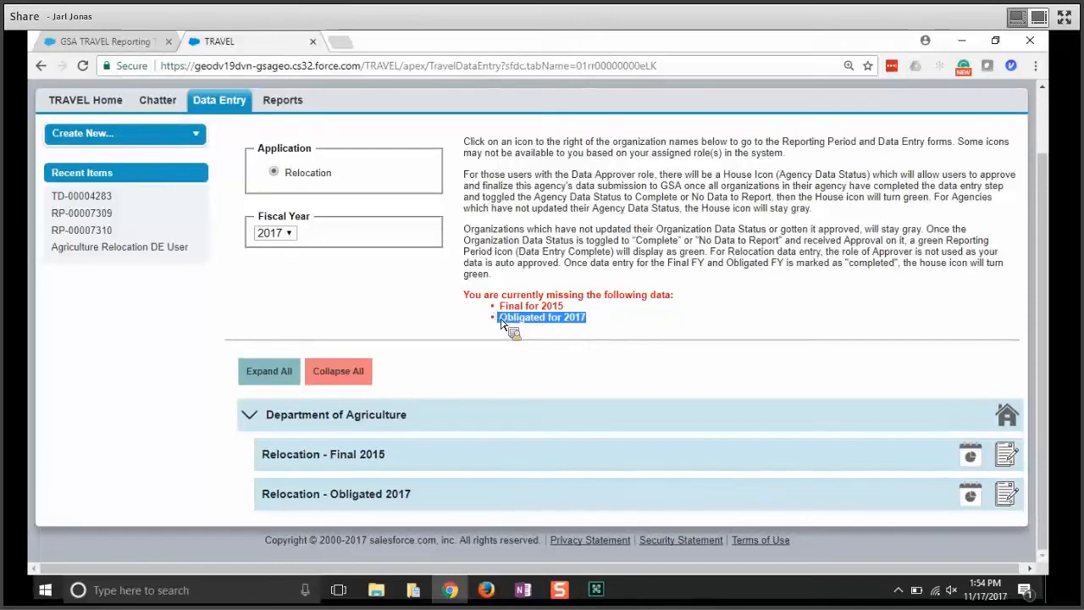
click(551, 328)
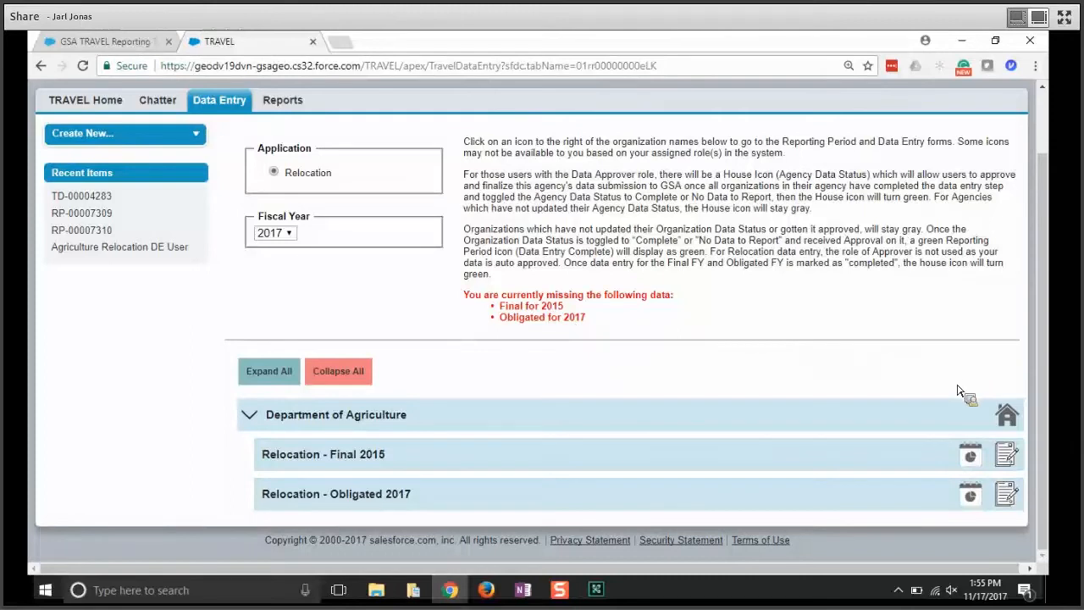
Open the Department of Agriculture's Final 2015 relocation data entry, set HHG Extended Storage Total # Employees to 5 and save
click(1005, 498)
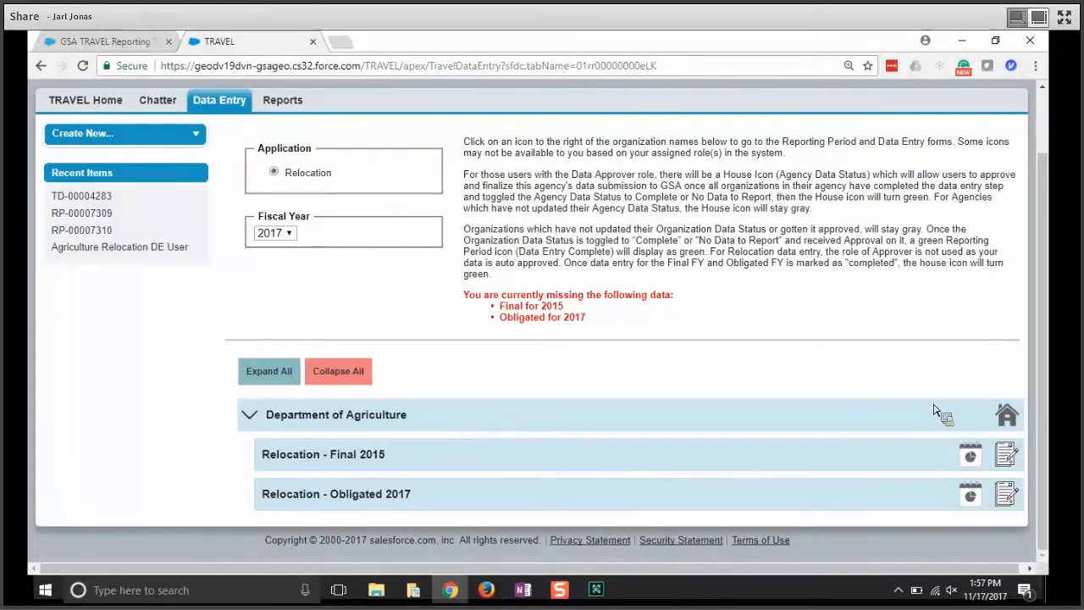
click(1007, 457)
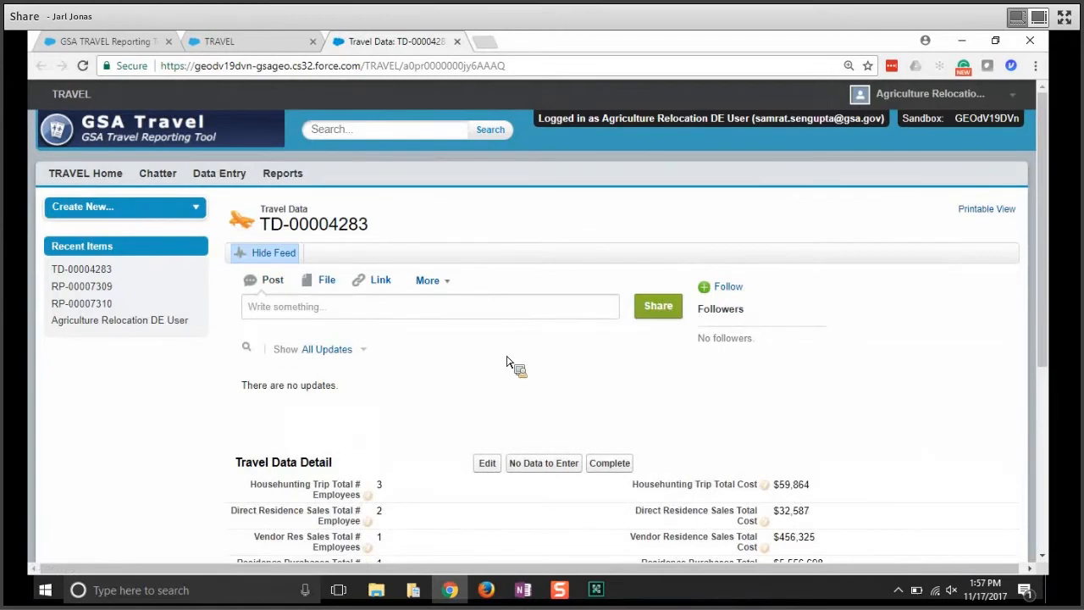
scroll(507, 361, down, 4)
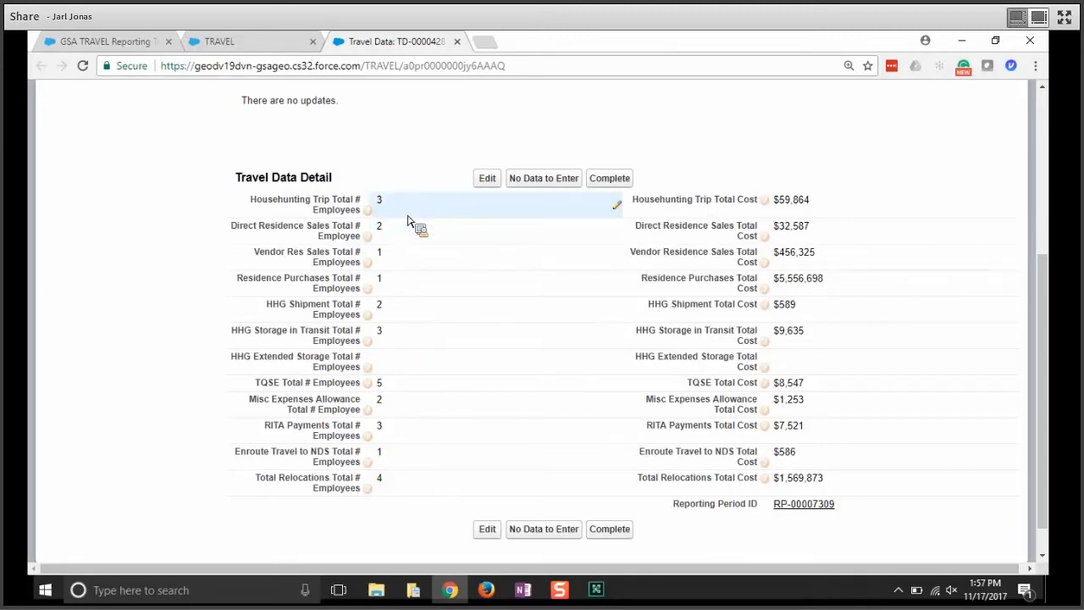
double_click(408, 368)
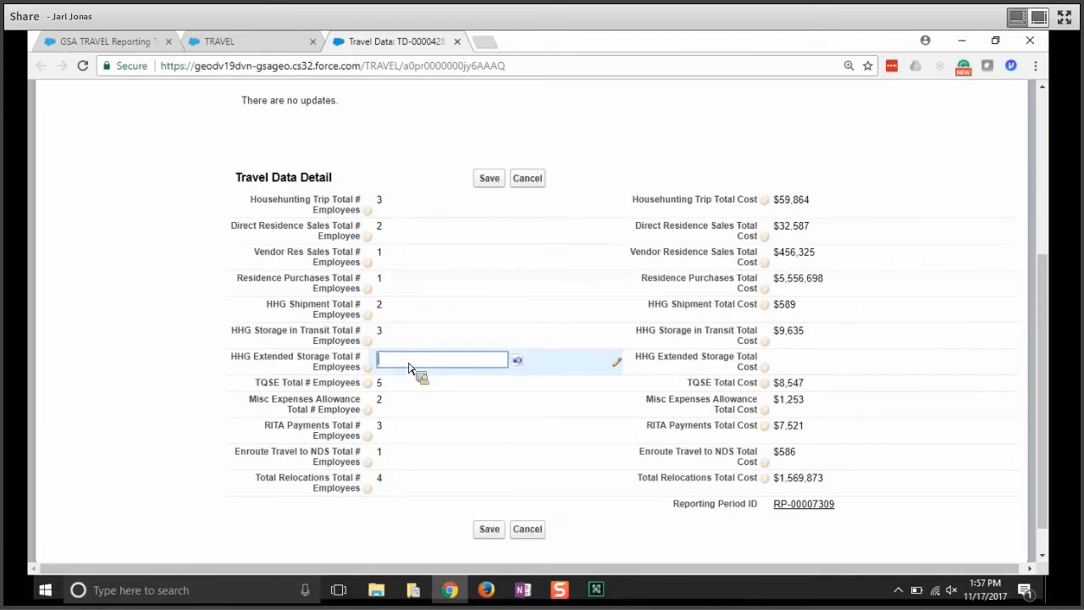
text(5)
key(Return)
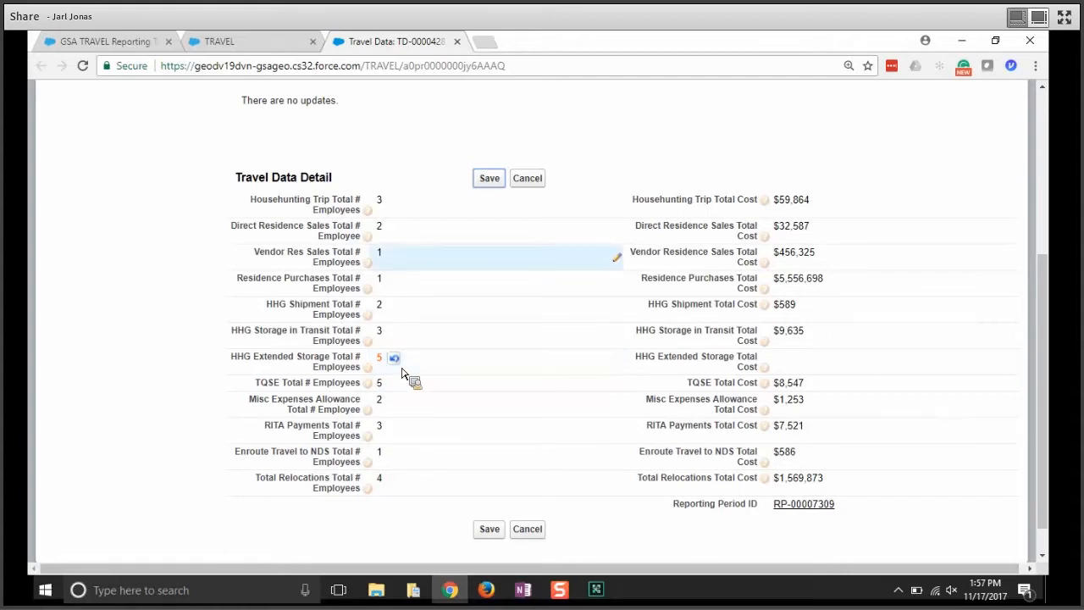
click(490, 179)
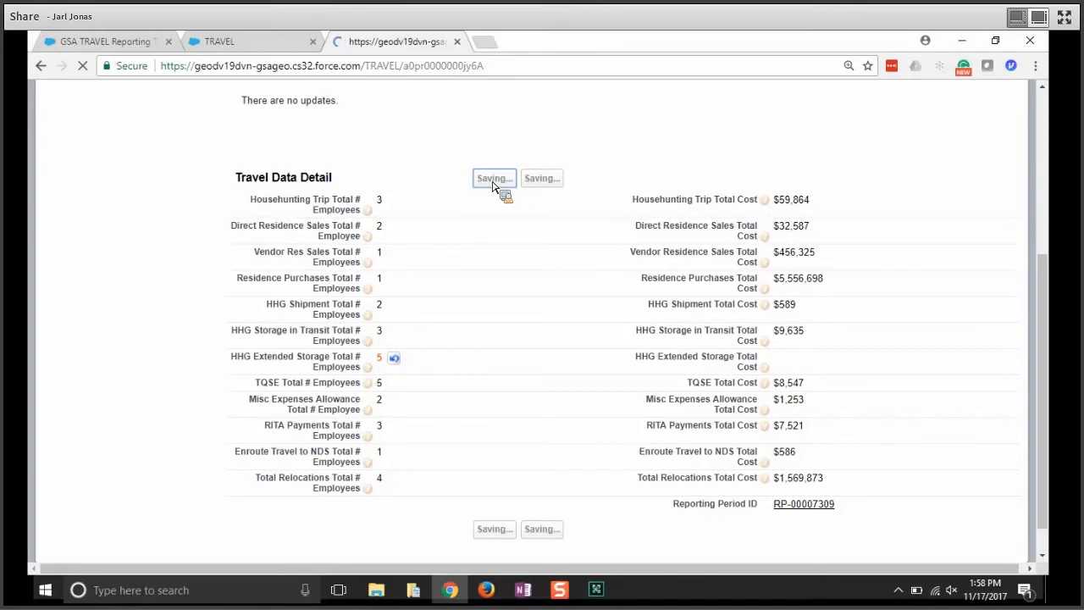
Set the HHG Extended Storage Total Cost to 9843 in the travel data detail and save the record
scroll(465, 339, down, 2)
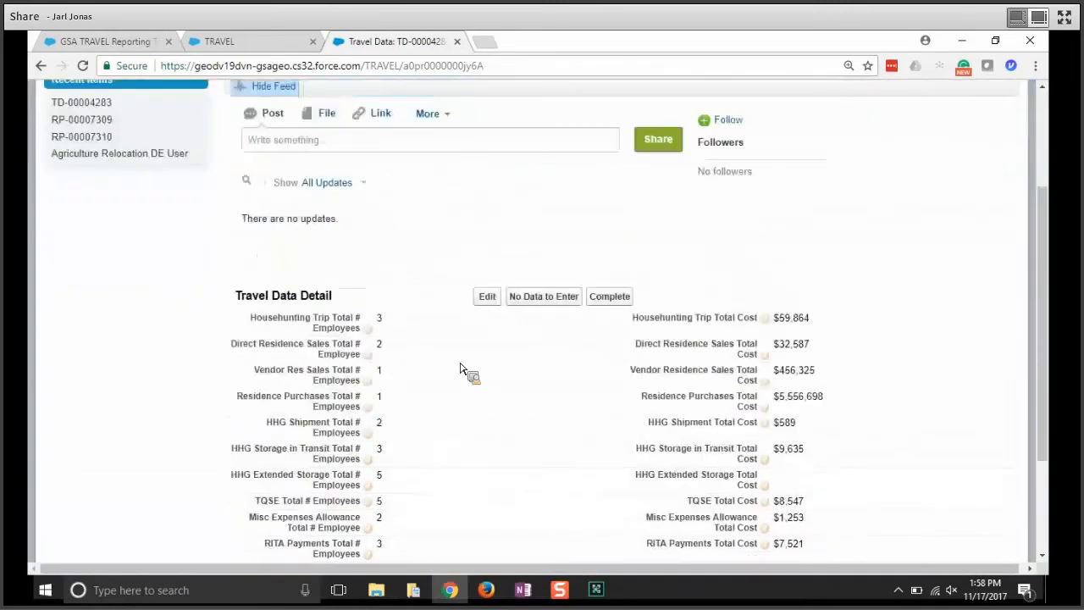
scroll(460, 368, down, 2)
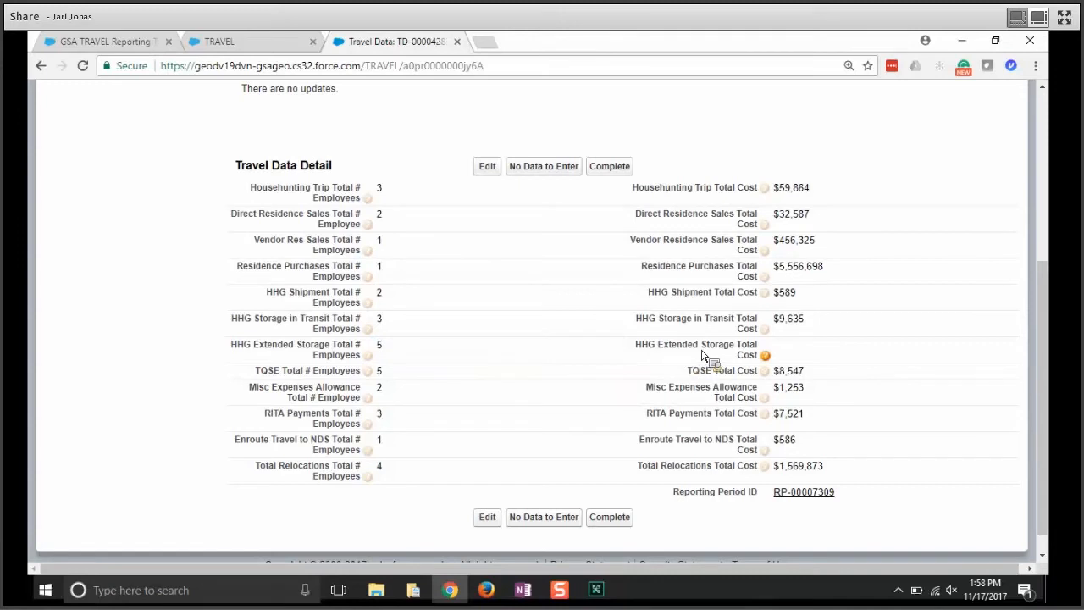
double_click(815, 354)
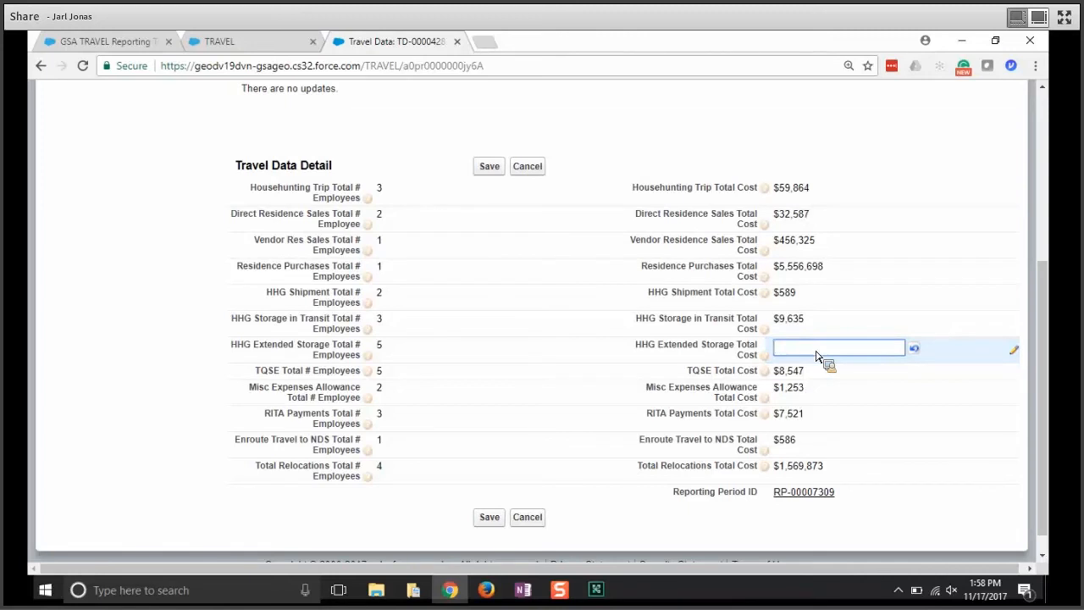
text(9843)
key(Return)
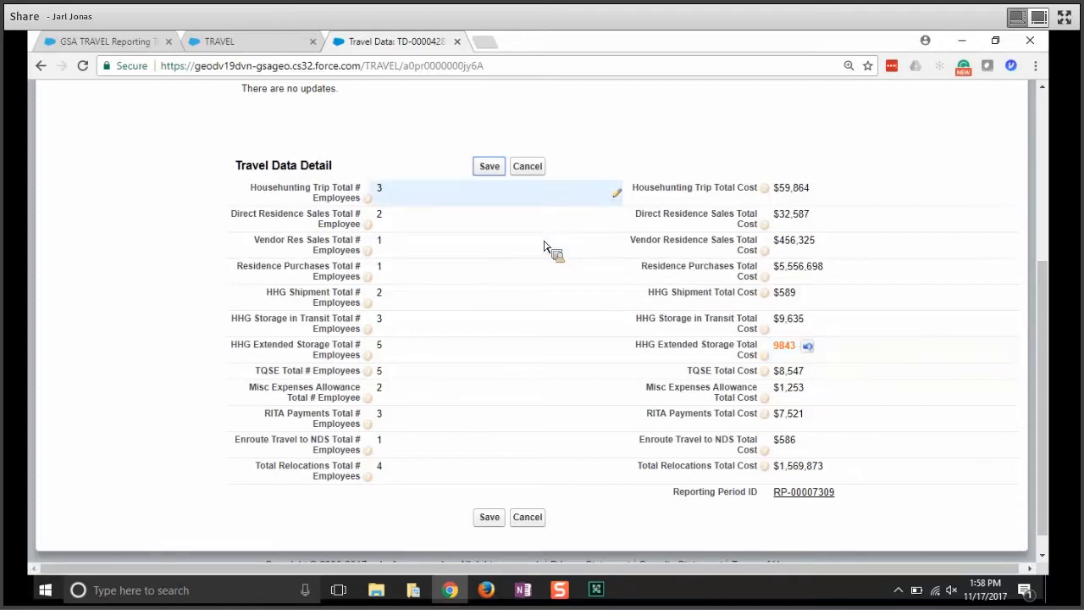
click(497, 172)
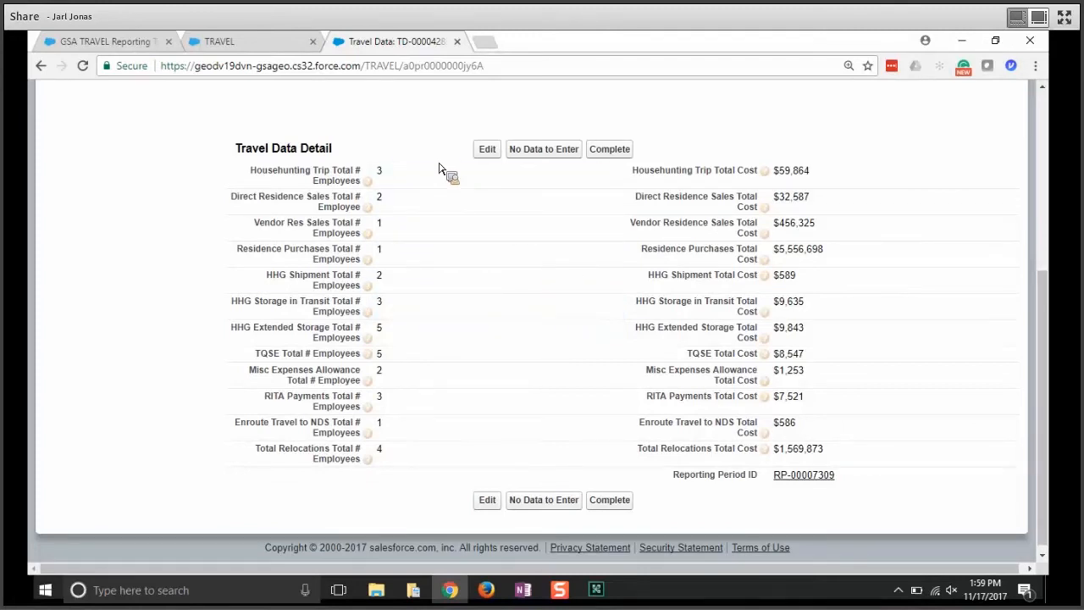
Open the full edit form for the Final 2015 travel data and set HHG Shipment Total # Employees to 0
click(486, 152)
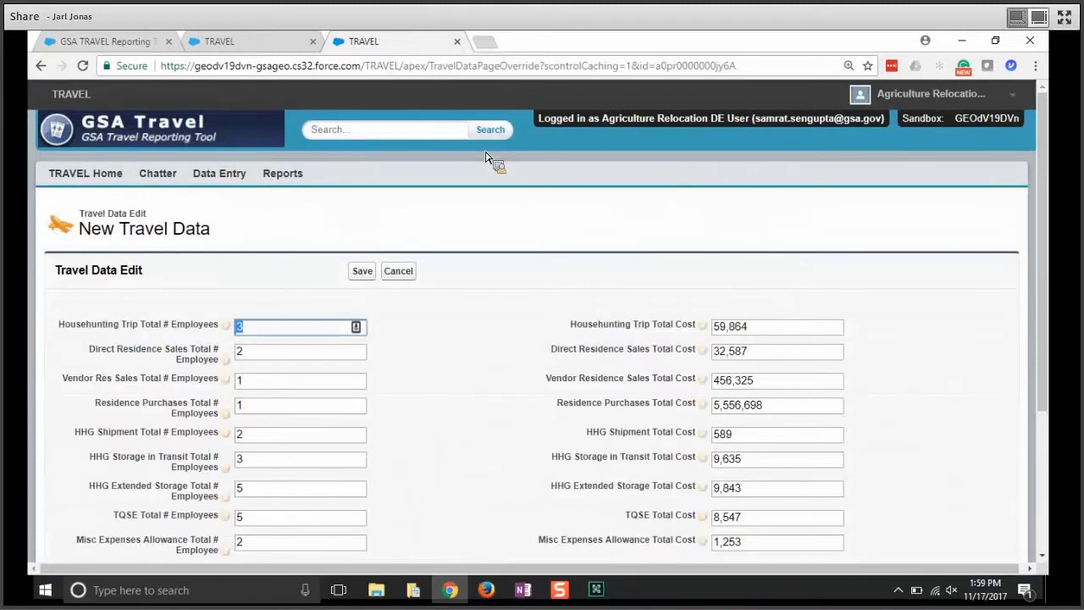
scroll(459, 288, down, 1)
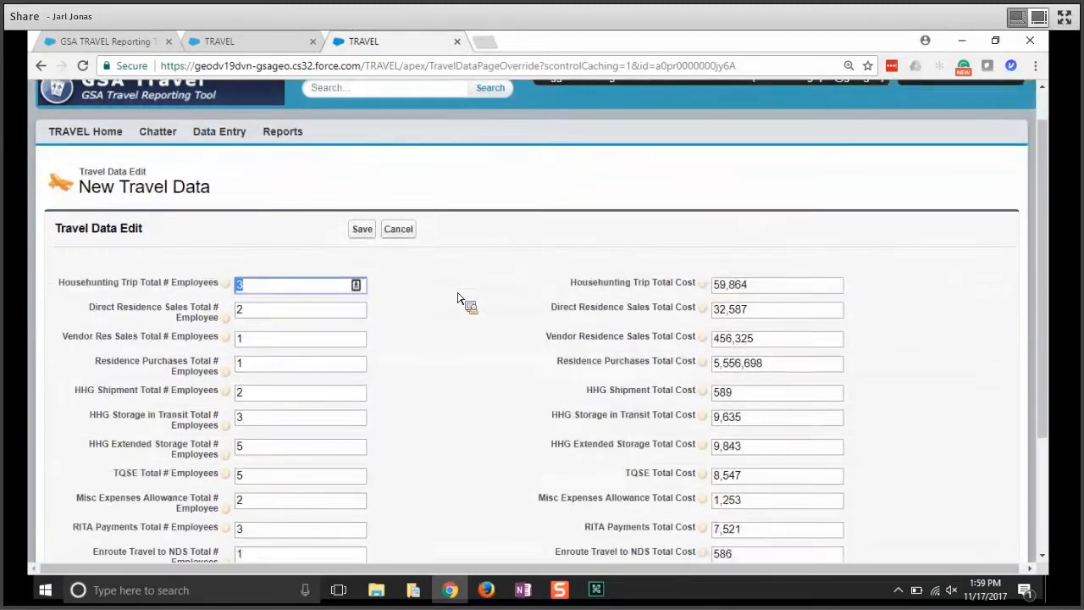
scroll(457, 298, down, 3)
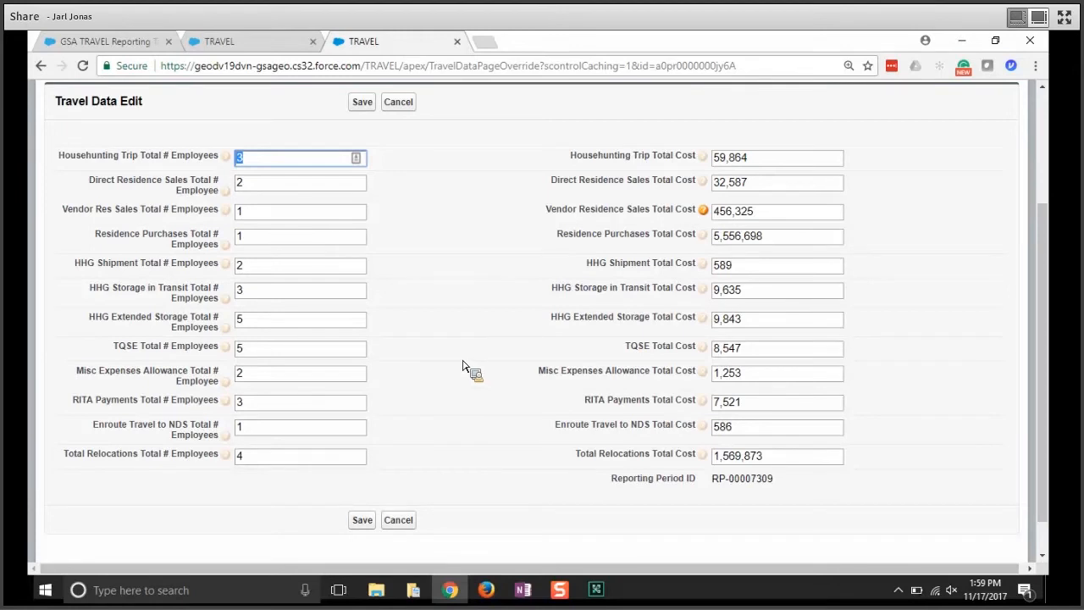
click(305, 268)
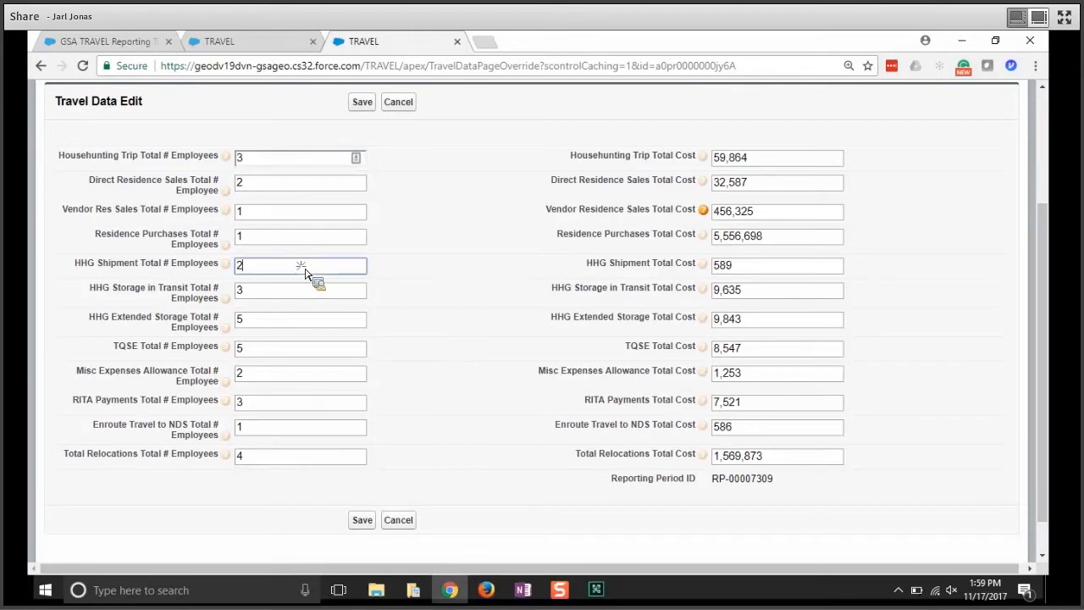
double_click(241, 266)
text(0)
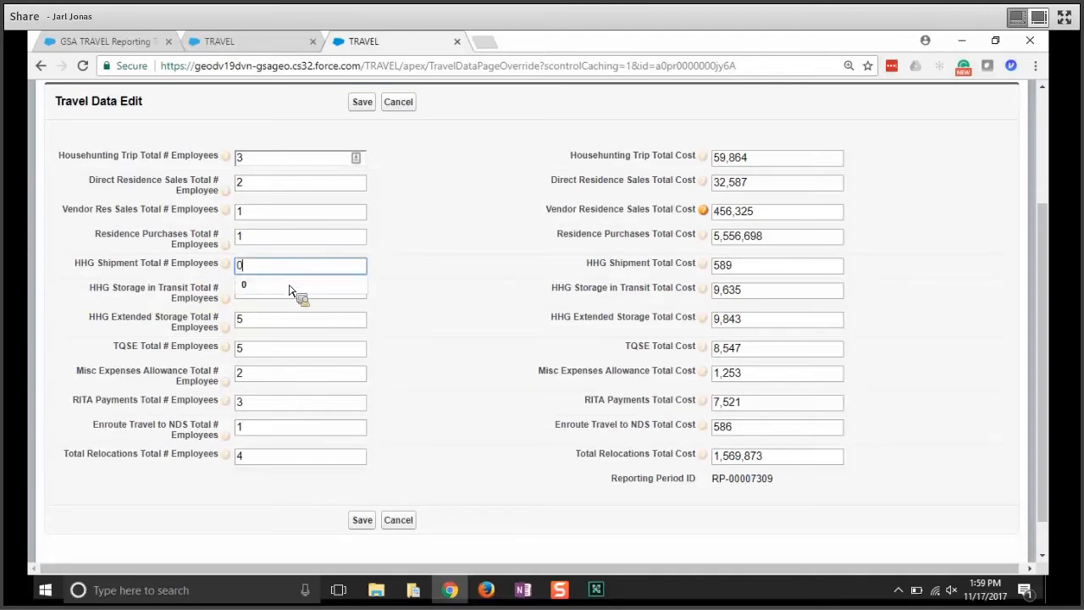
Replace the HHG Shipment Total Cost with 0 in the edit form
click(749, 270)
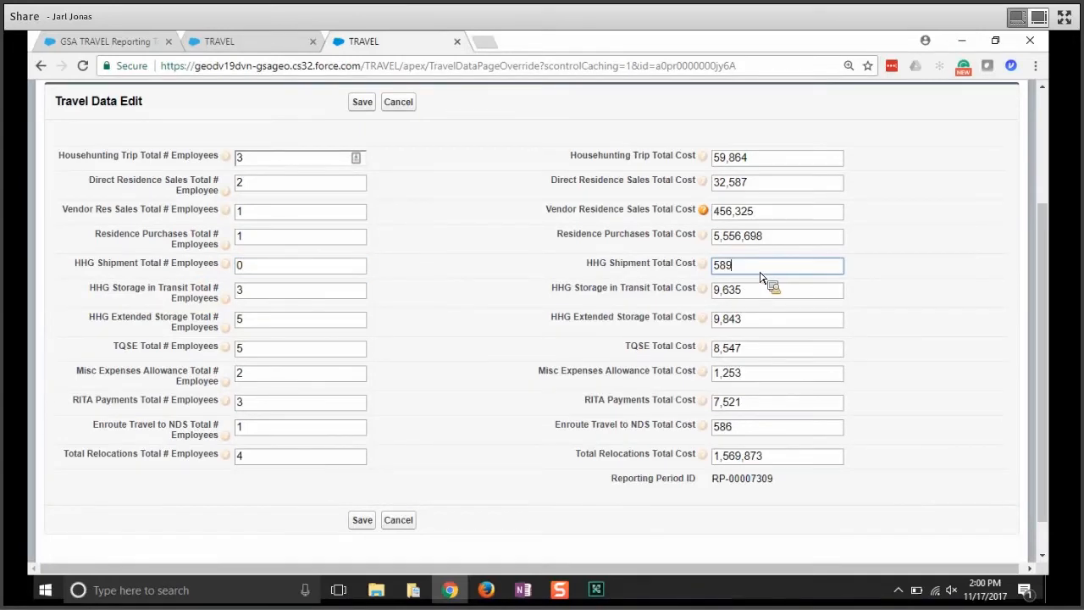
key(BackSpace)
key(BackSpace)
key(BackSpace)
text(0)
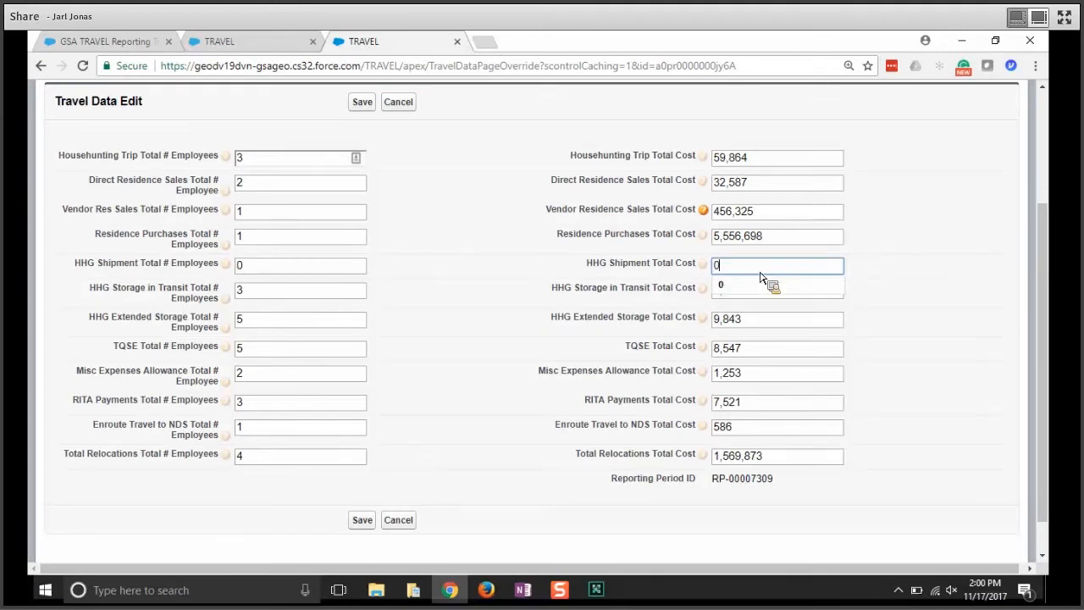
click(887, 276)
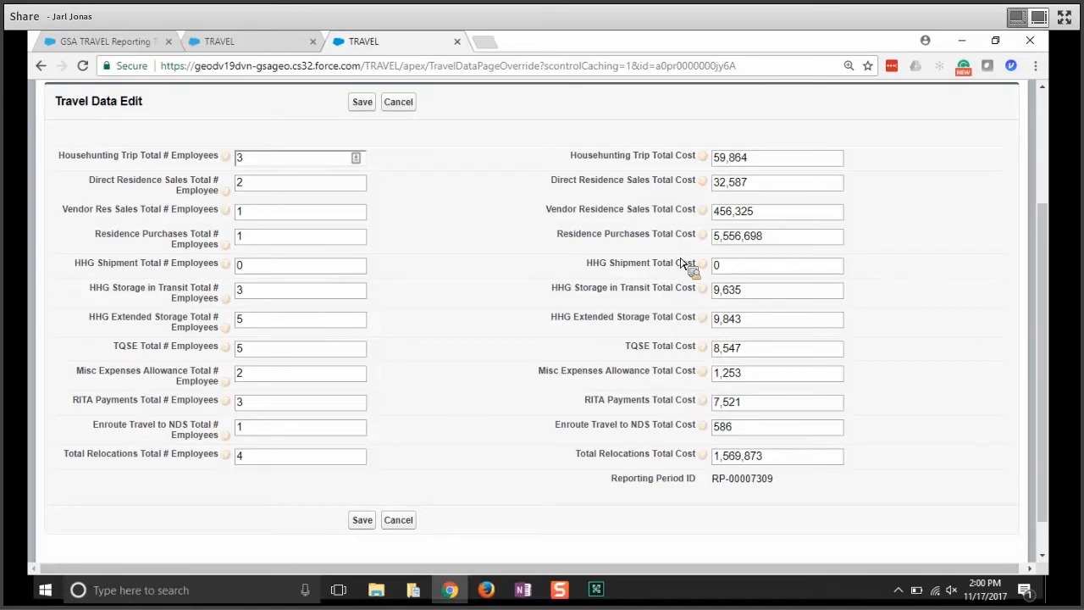
Read the help descriptions of the cost fields and save the edited travel data form
mouse_move(705, 159)
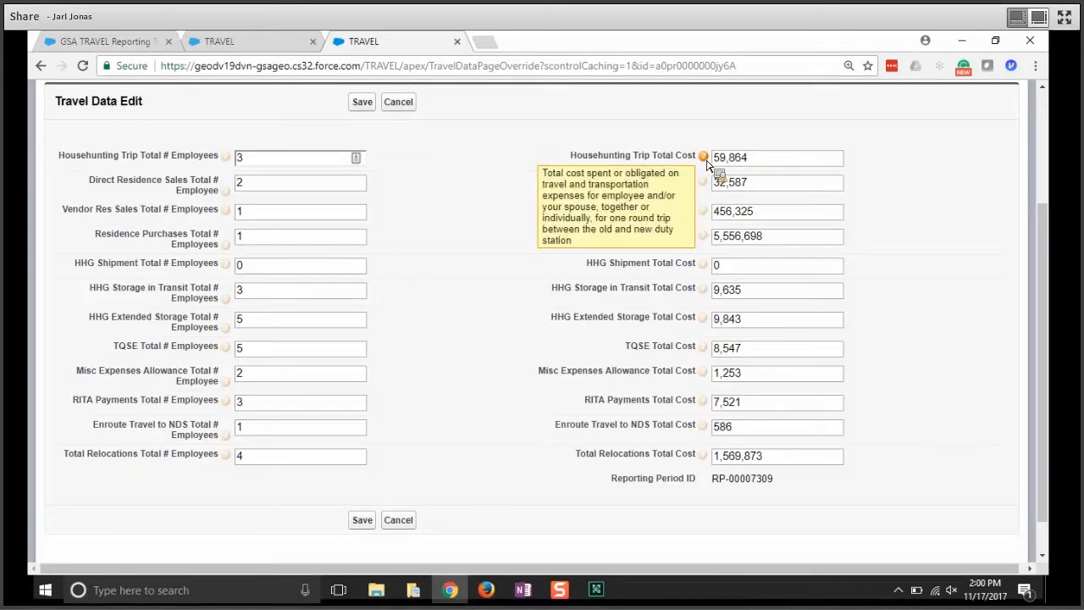
mouse_move(708, 185)
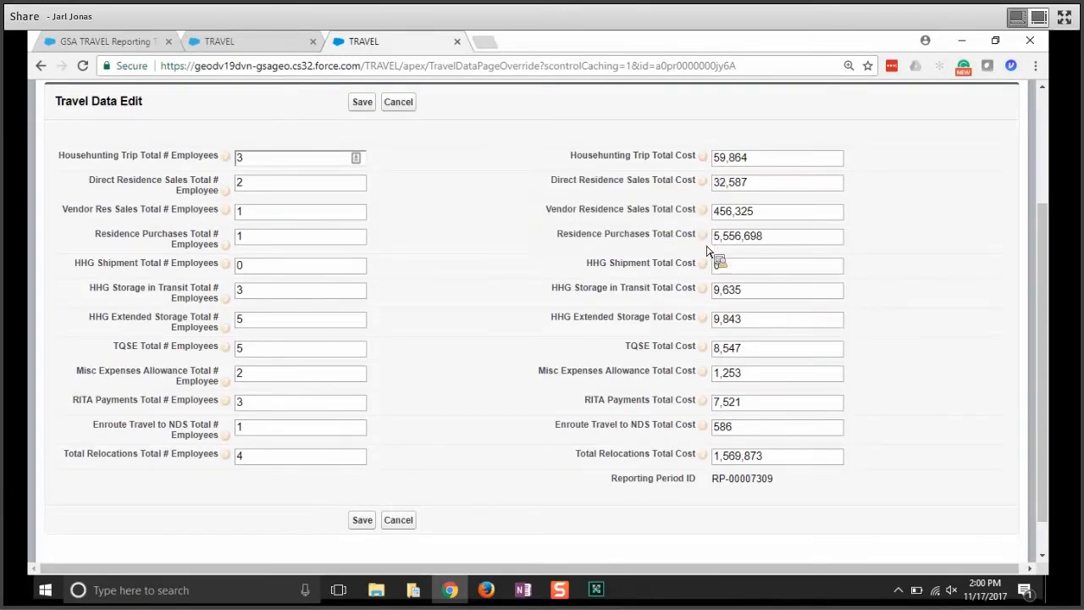
mouse_move(704, 318)
scroll(483, 317, down, 1)
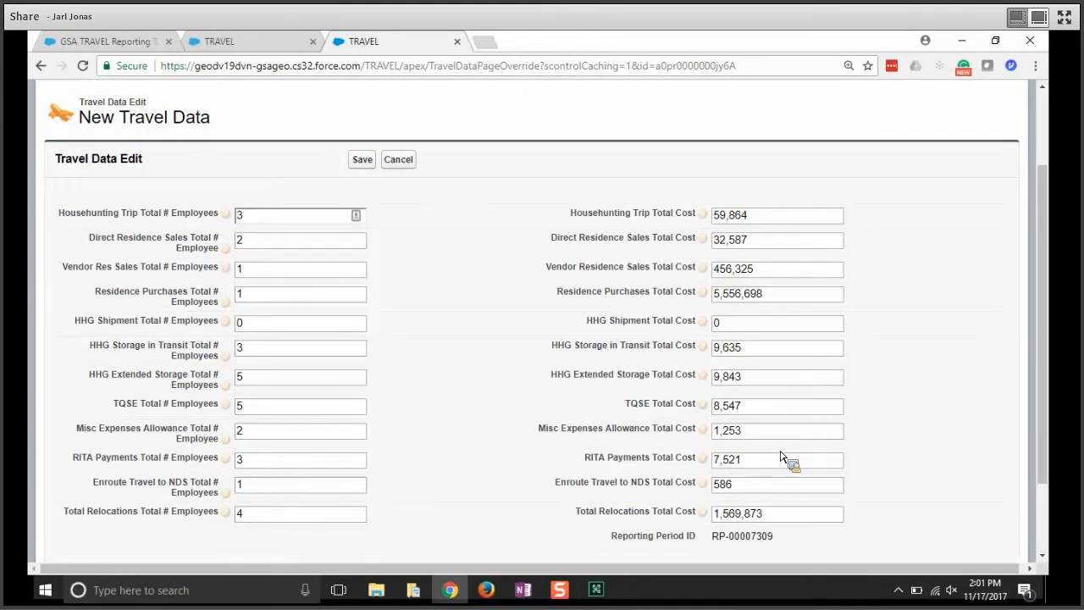
scroll(780, 457, down, 1)
scroll(781, 457, down, 1)
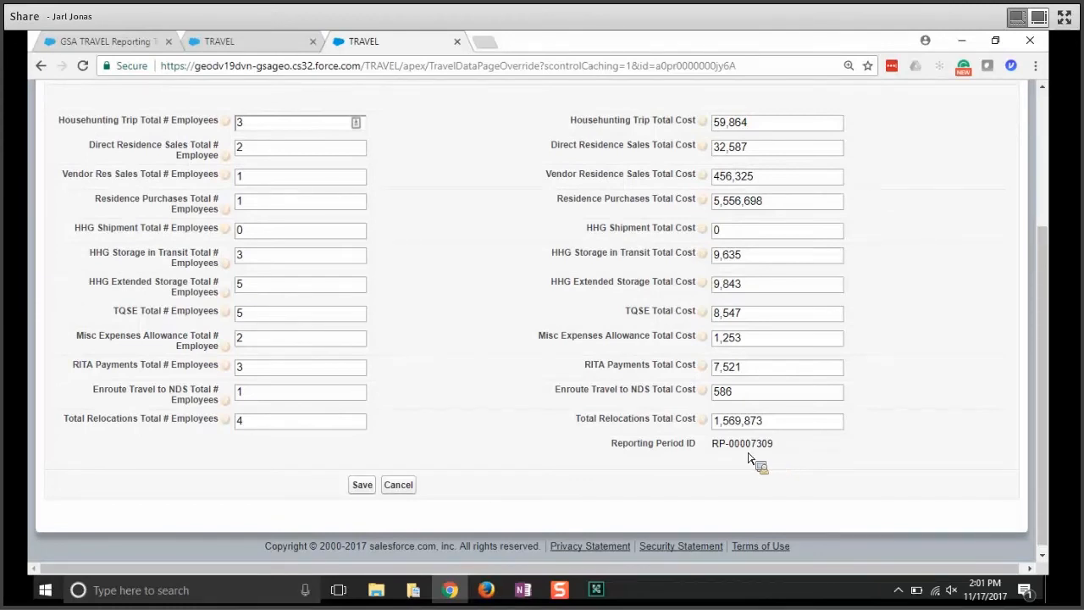
click(361, 485)
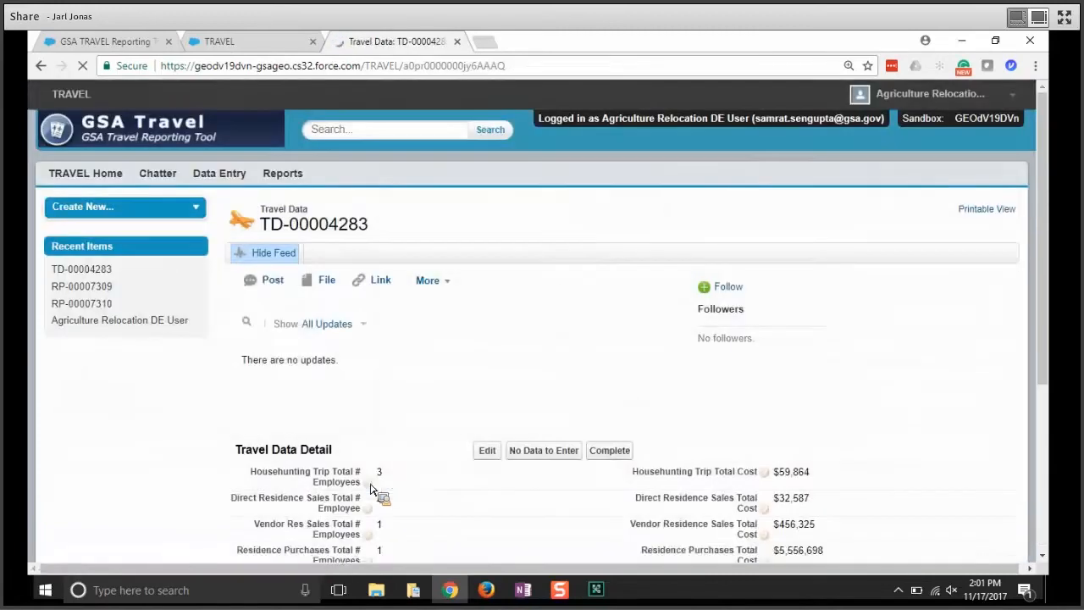
Mark the Final 2015 travel data as complete and expand the Department of Agriculture's relocation entries on the Data Entry page
scroll(370, 489, down, 5)
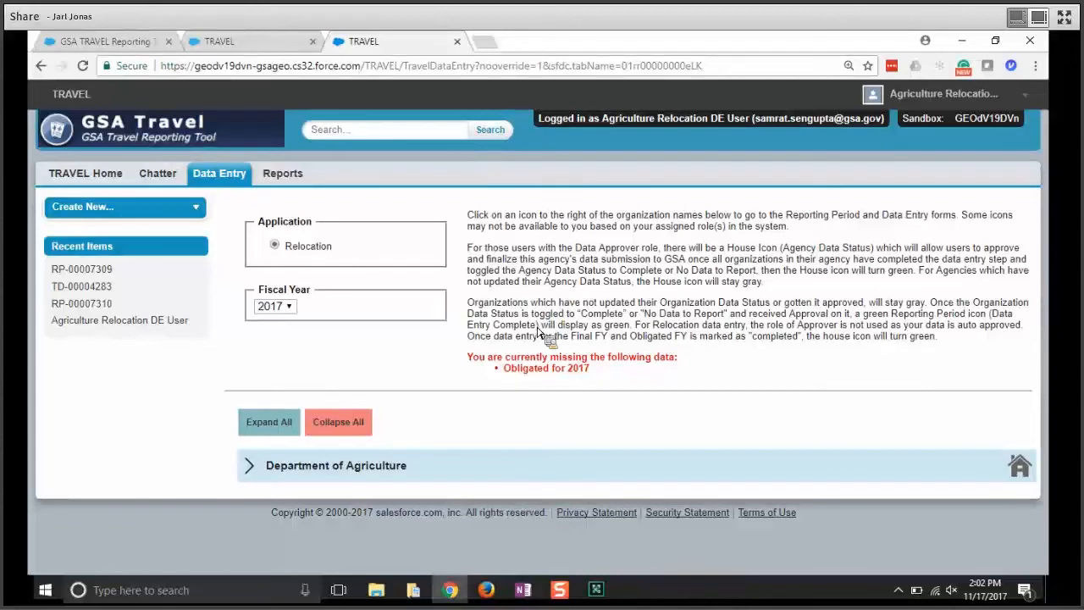
drag(598, 371, 506, 375)
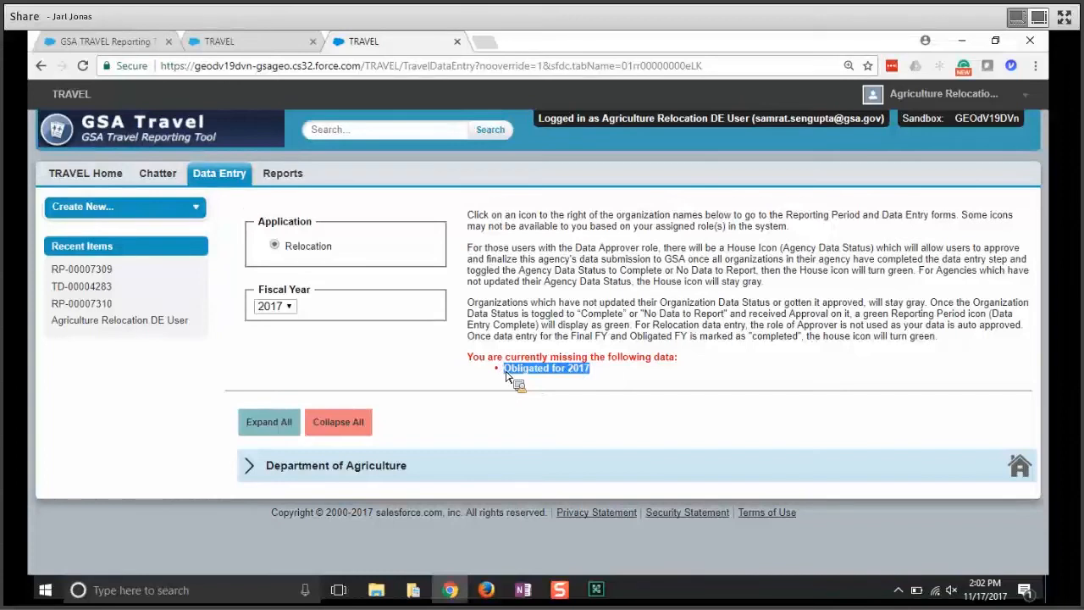
click(249, 466)
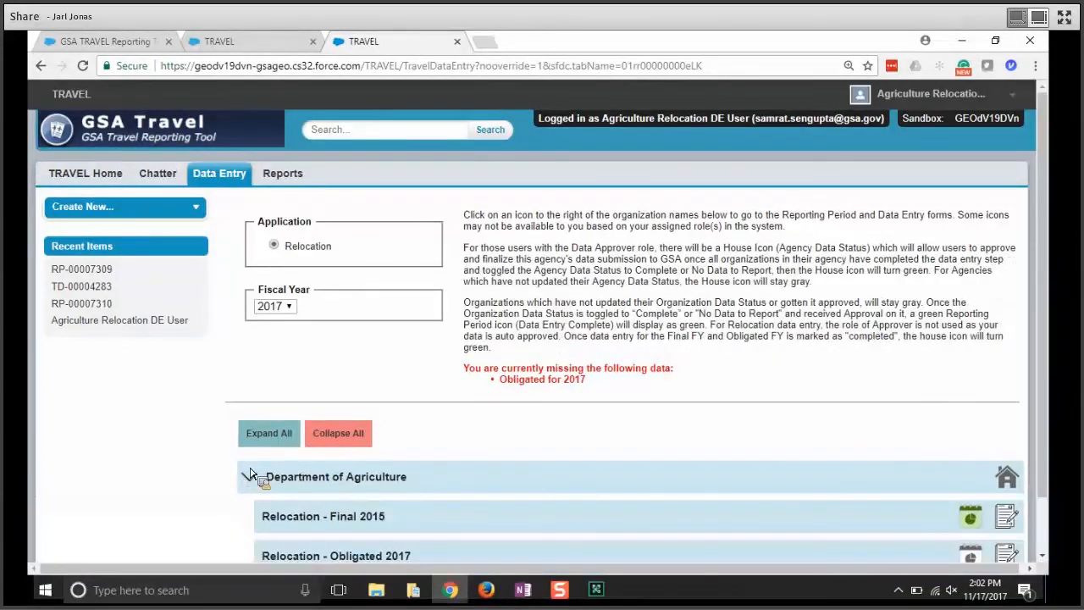
click(254, 430)
scroll(1043, 398, down, 1)
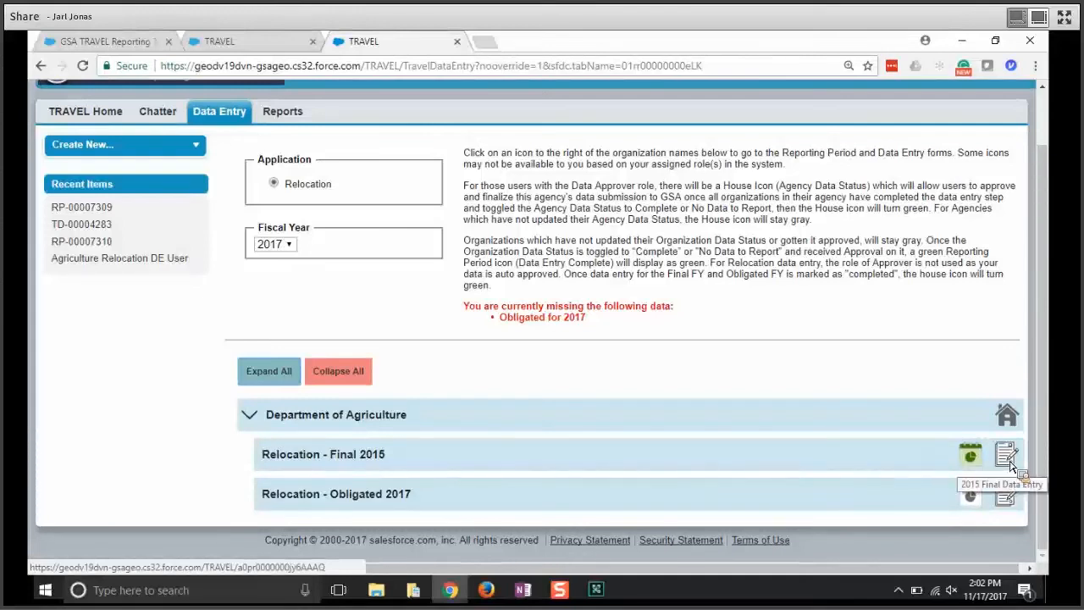
Reopen the Final 2015 data entry record, review its saved employee counts and costs, and close it
click(1007, 457)
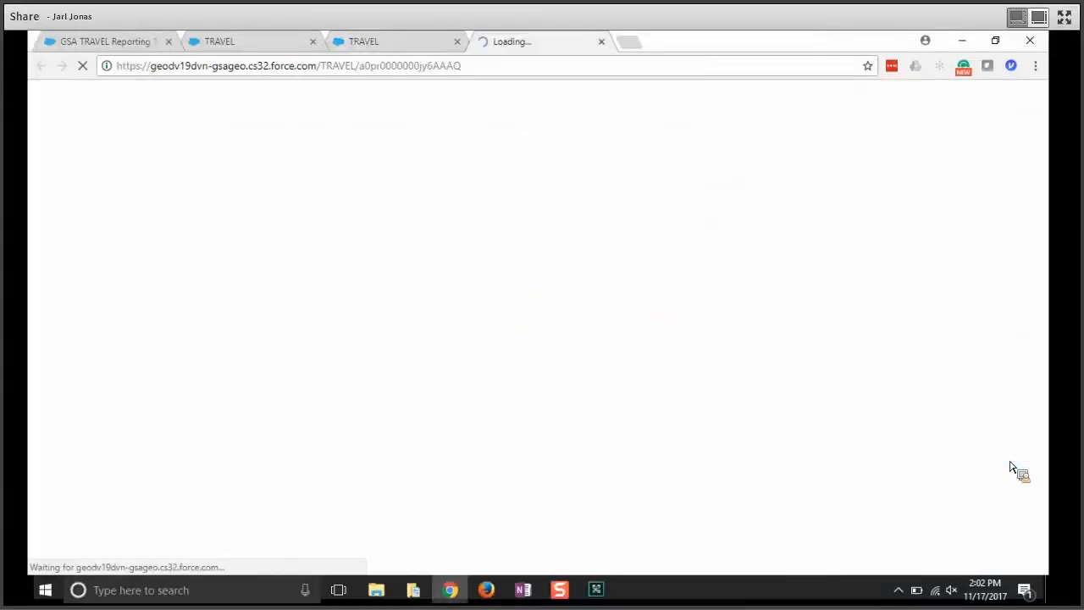
scroll(1010, 466, down, 4)
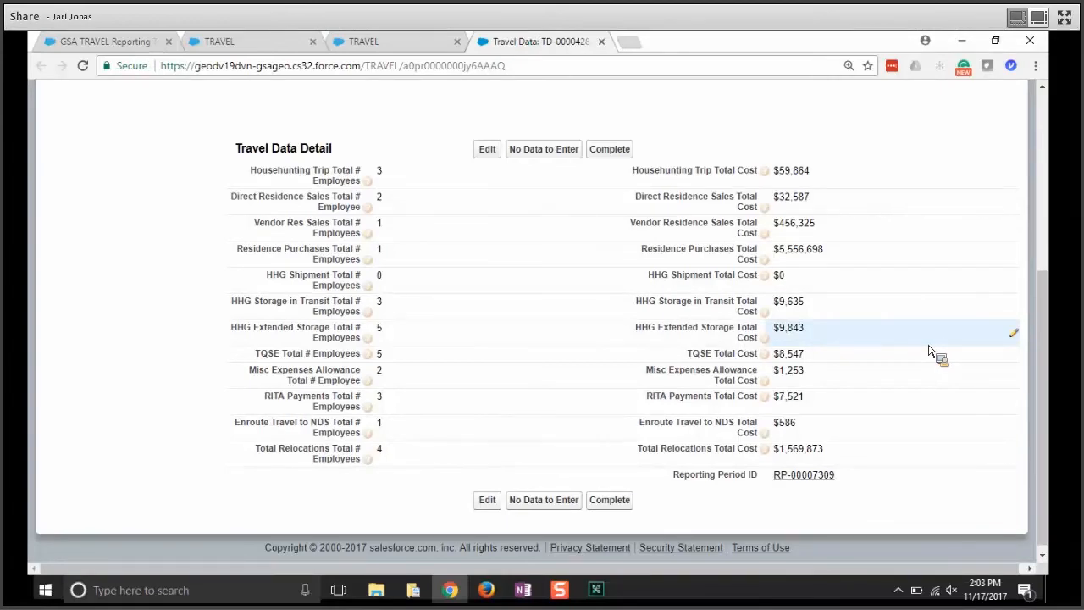
scroll(931, 351, up, 3)
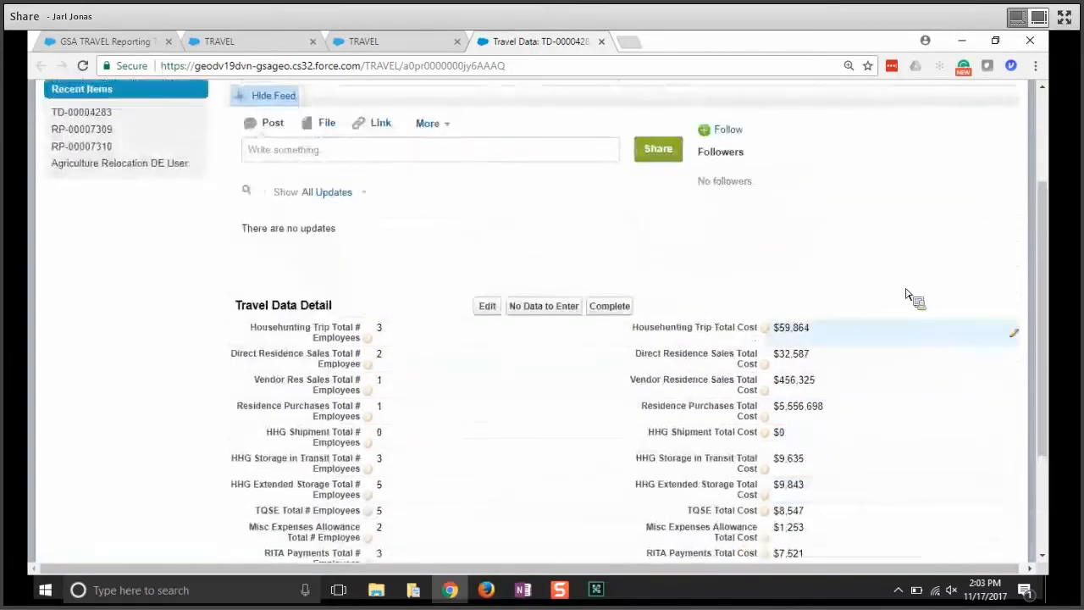
click(601, 42)
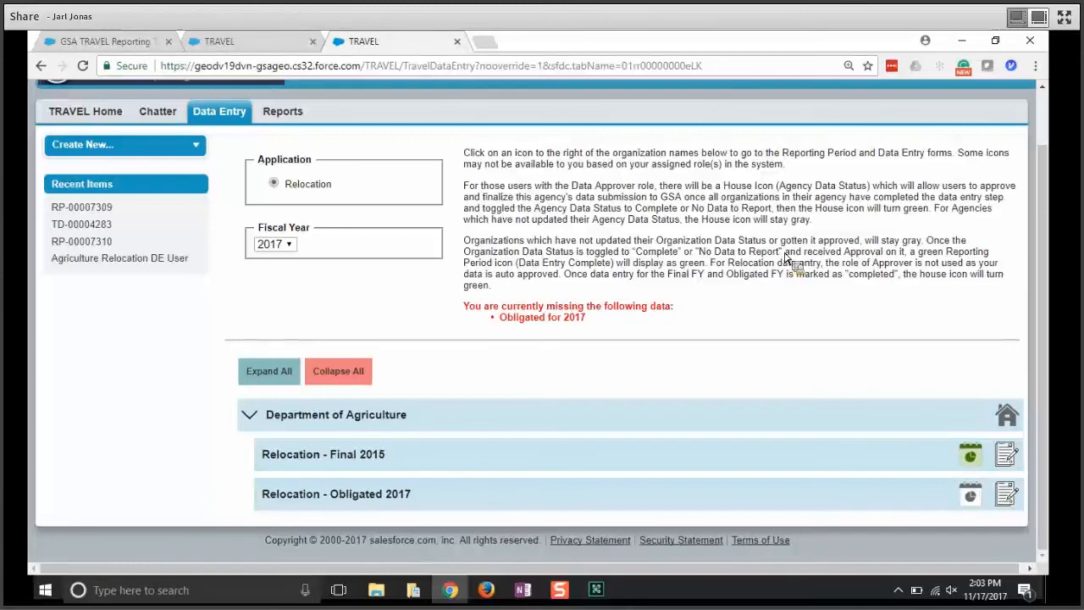
Mark the Relocation - Obligated 2017 record as having no data to enter and expand the Department of Agriculture's relocation entries
drag(783, 257, 700, 257)
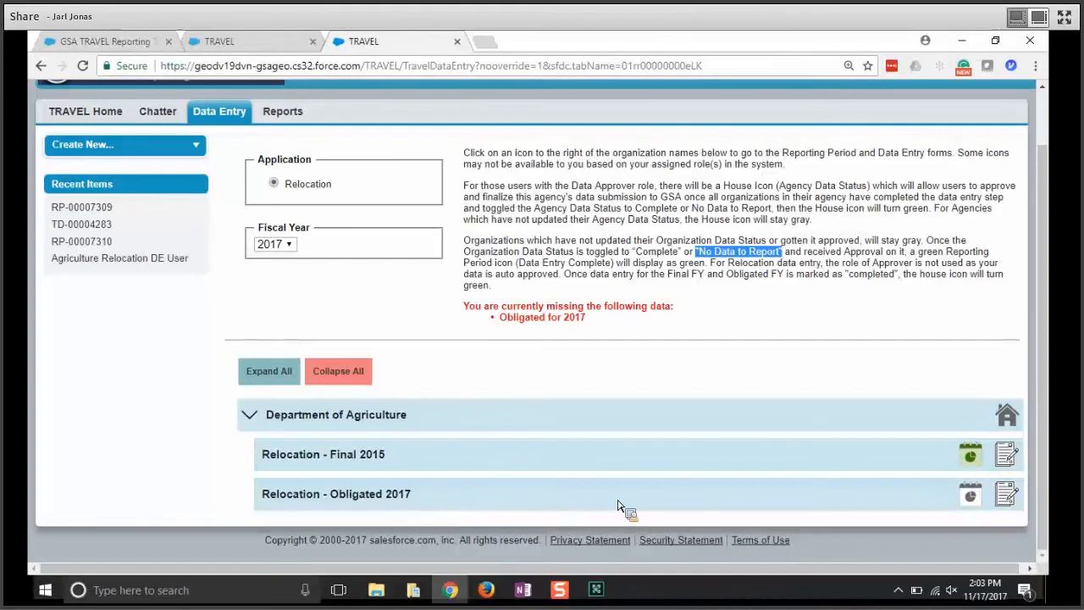
click(1005, 497)
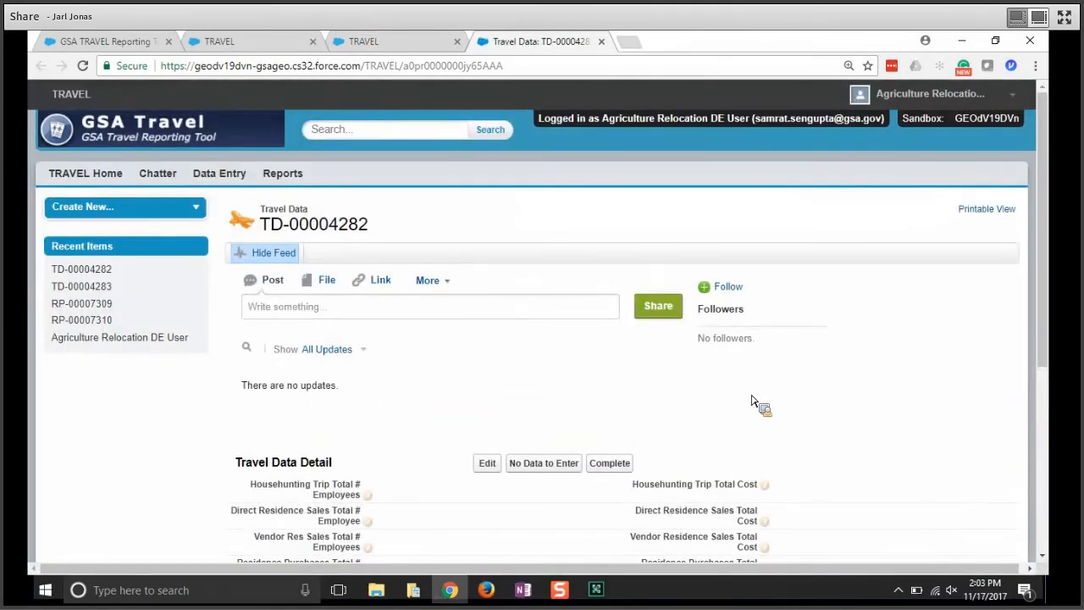
scroll(758, 402, down, 5)
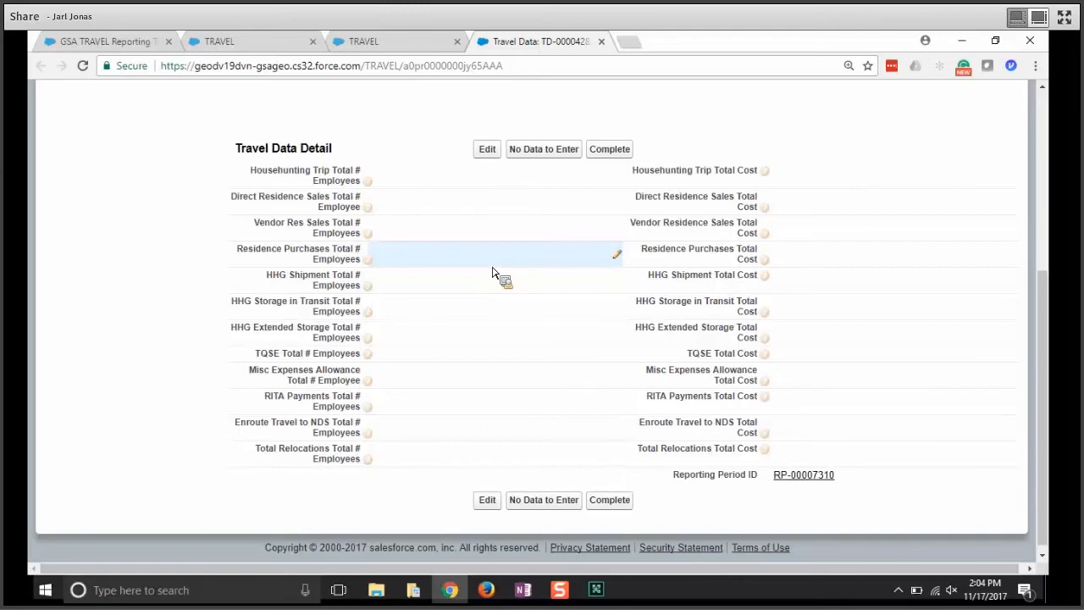
click(544, 157)
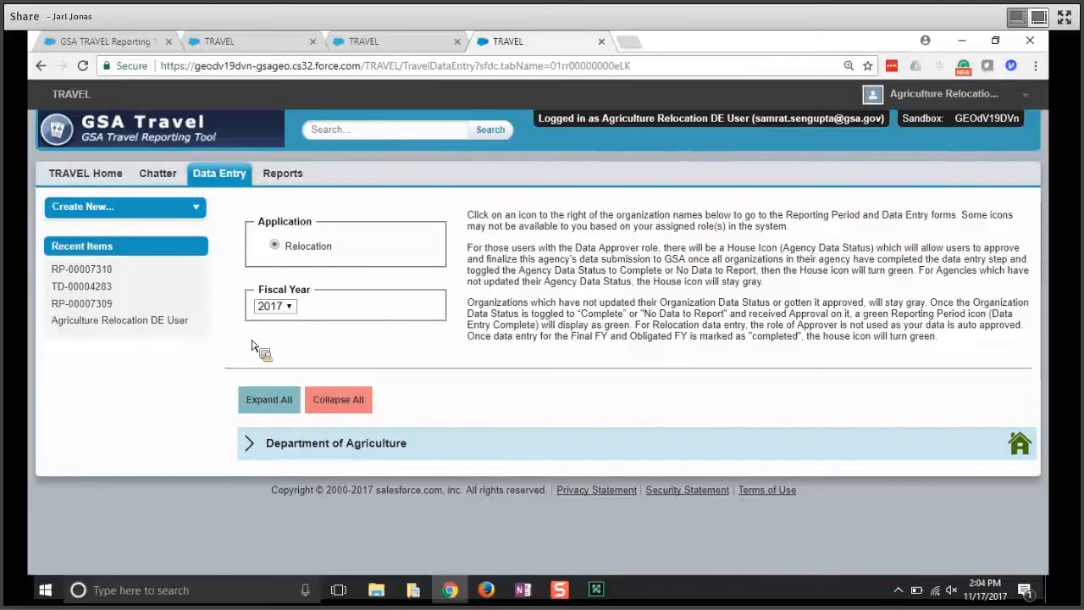
click(254, 448)
scroll(165, 464, down, 1)
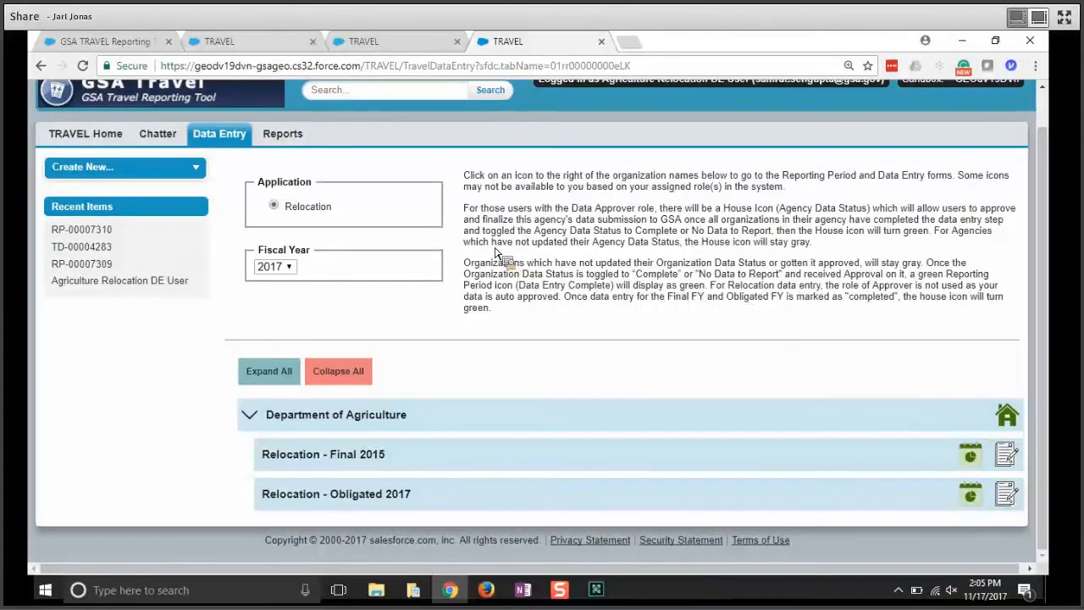
Open the Reports & Dashboards page, look over the report folders and view the pin options of the Relocation Reports folder
click(282, 136)
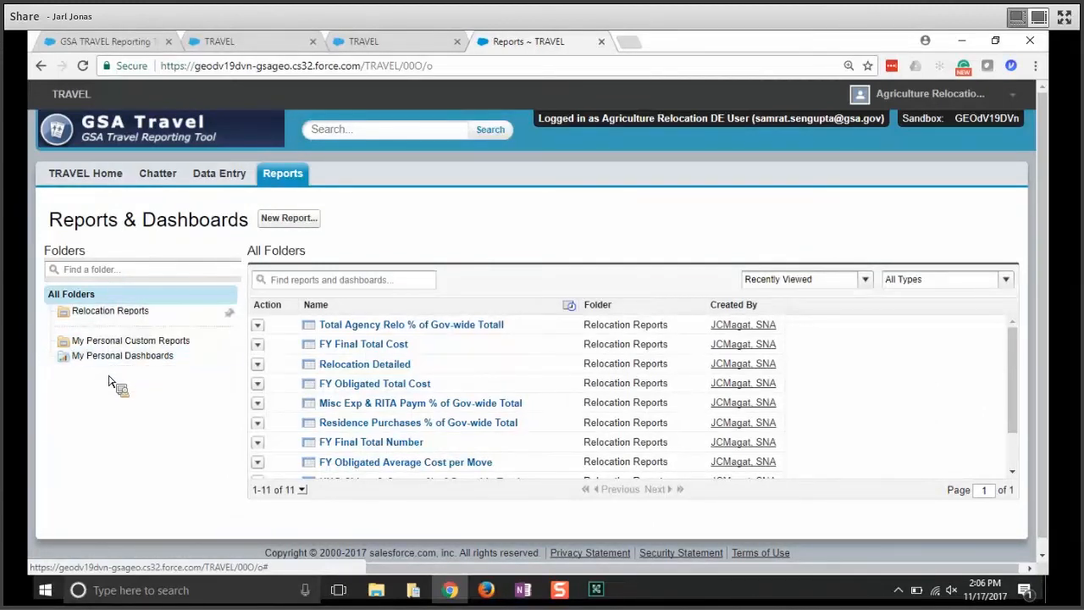
drag(125, 343, 123, 366)
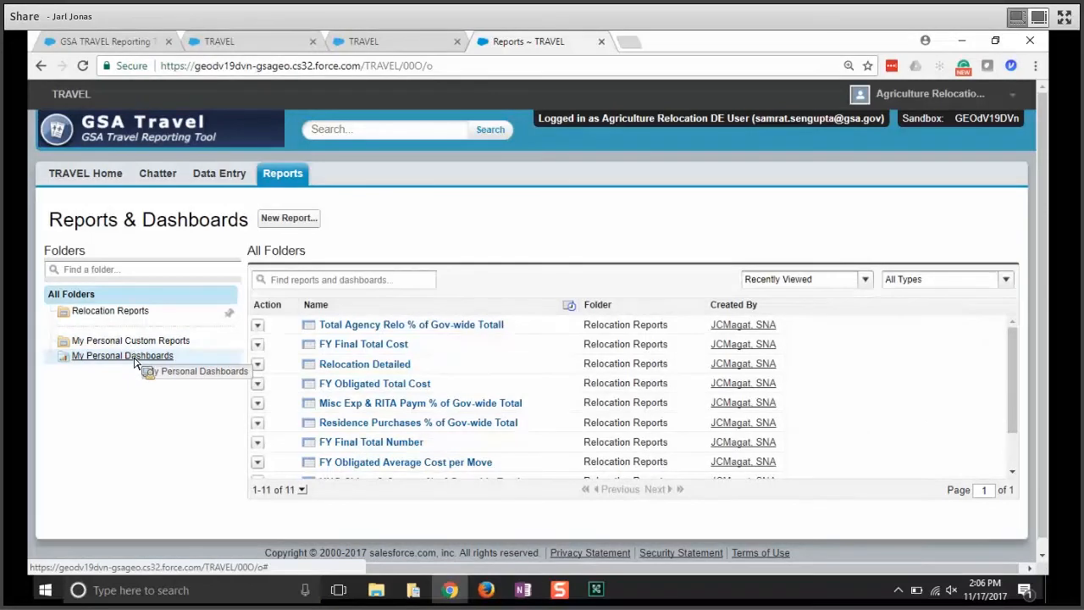
drag(138, 360, 178, 343)
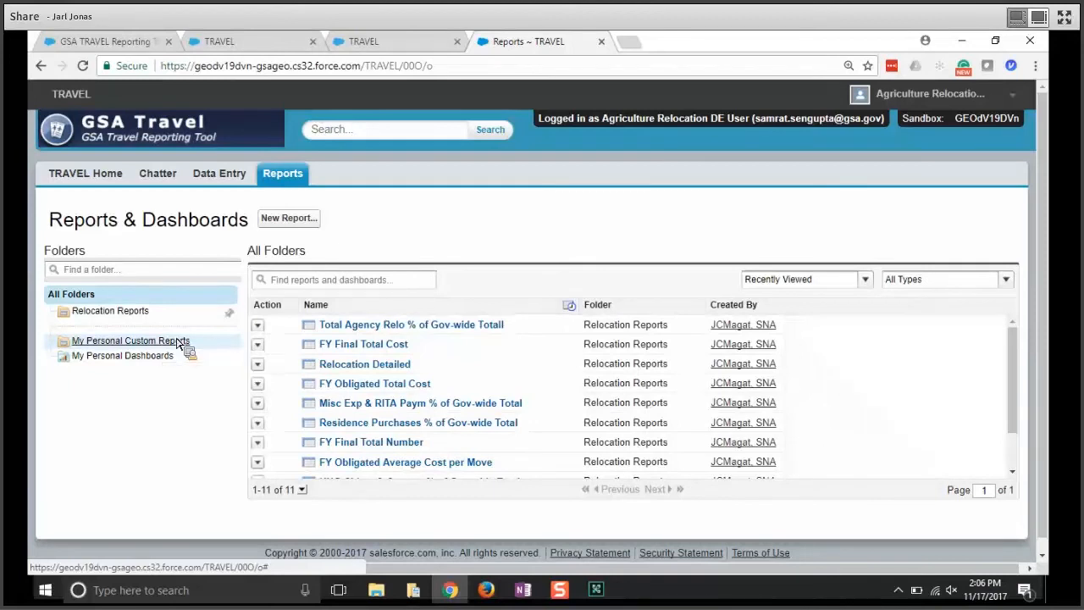
drag(178, 343, 140, 316)
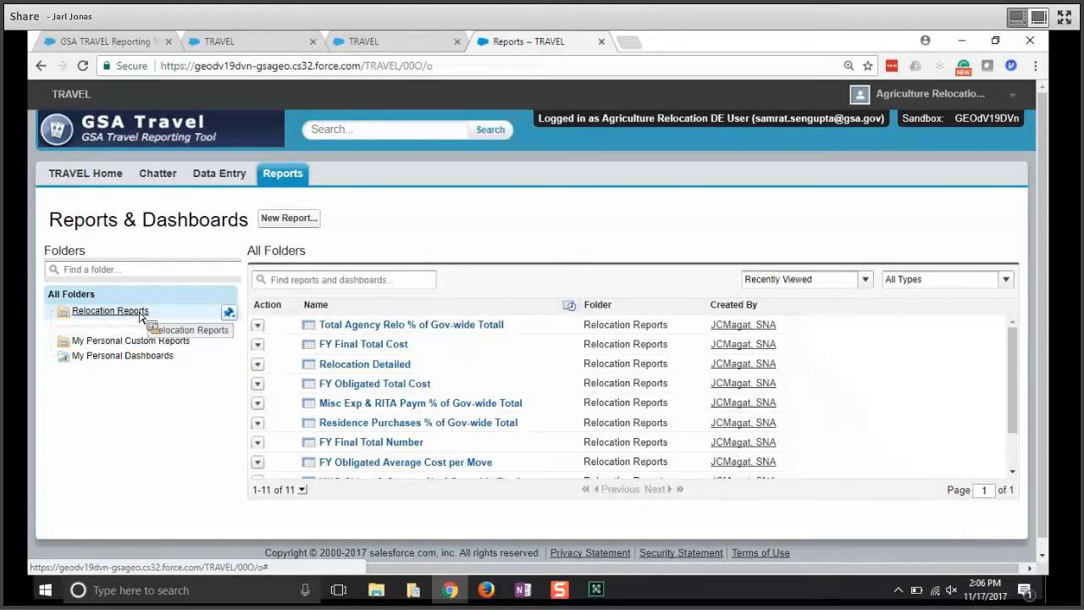
drag(140, 317, 235, 316)
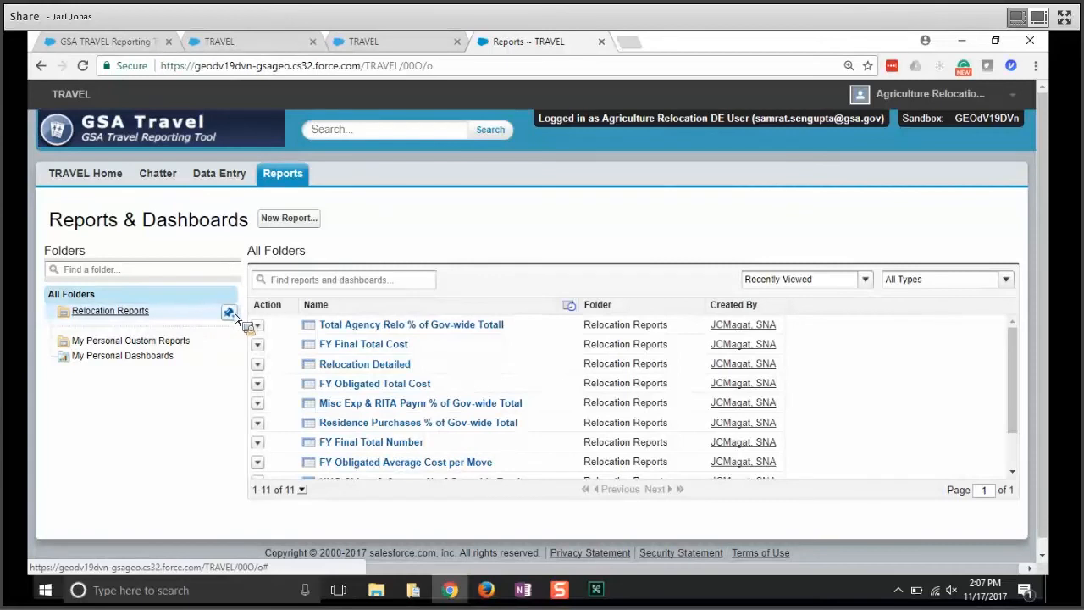
click(234, 315)
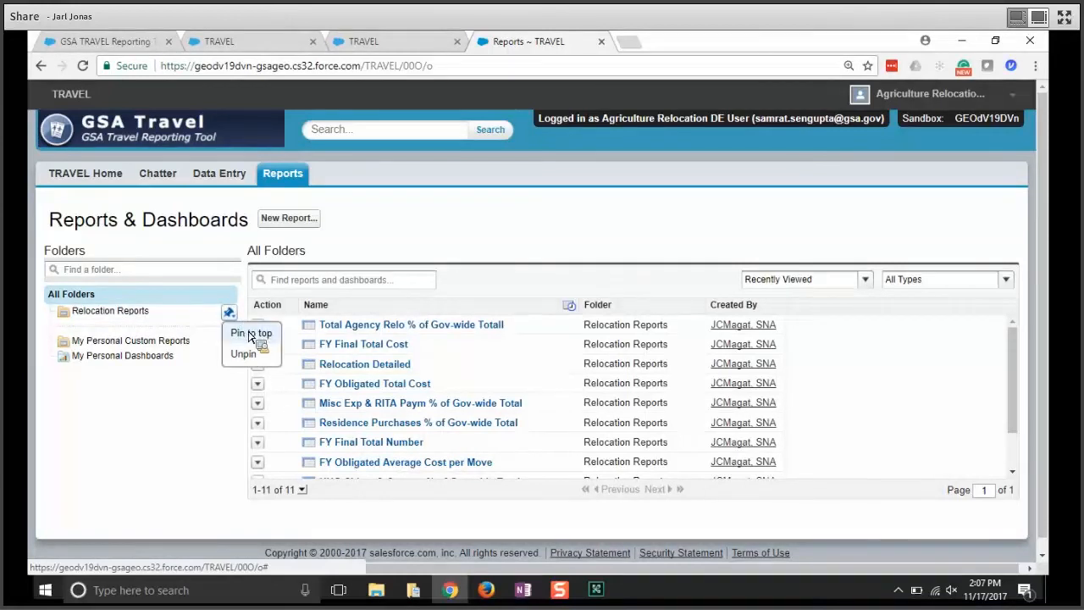
Open the Relocation Reports folder and look through its full list of reports
click(127, 311)
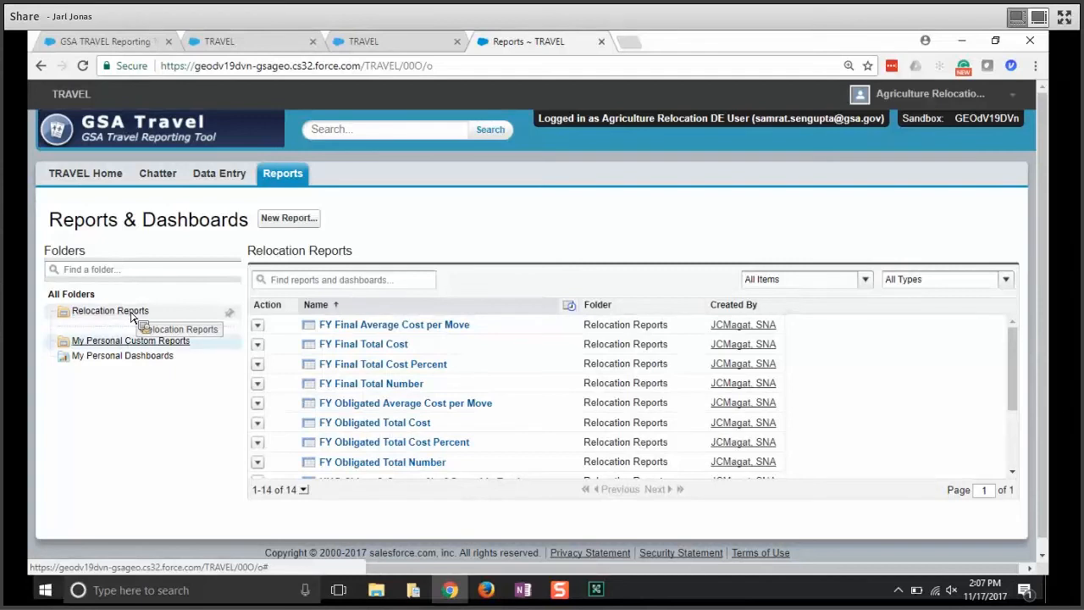
drag(1019, 393, 1013, 421)
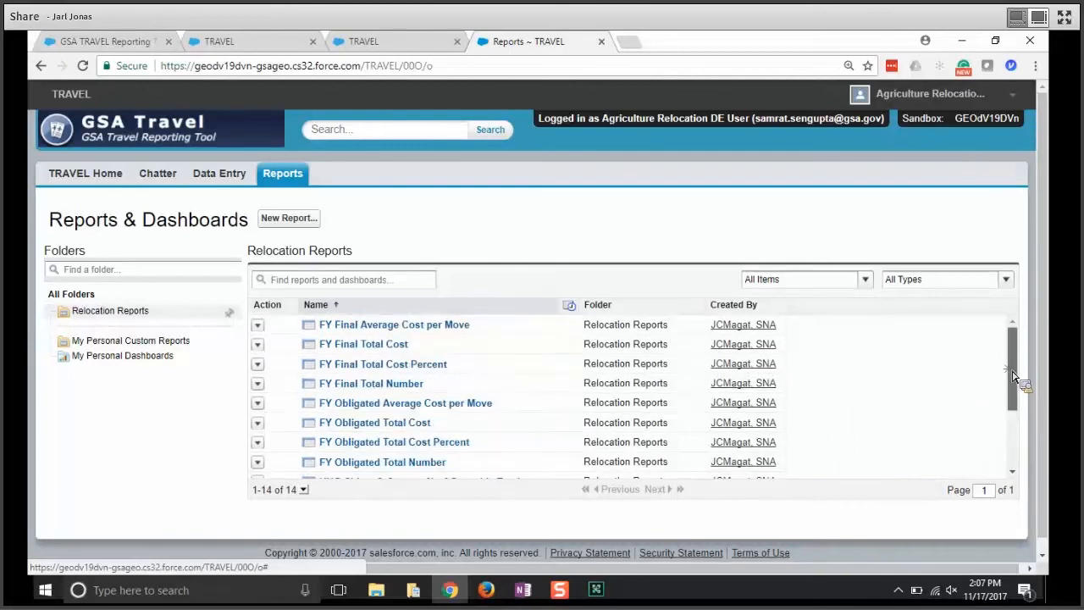
drag(1015, 374, 1025, 465)
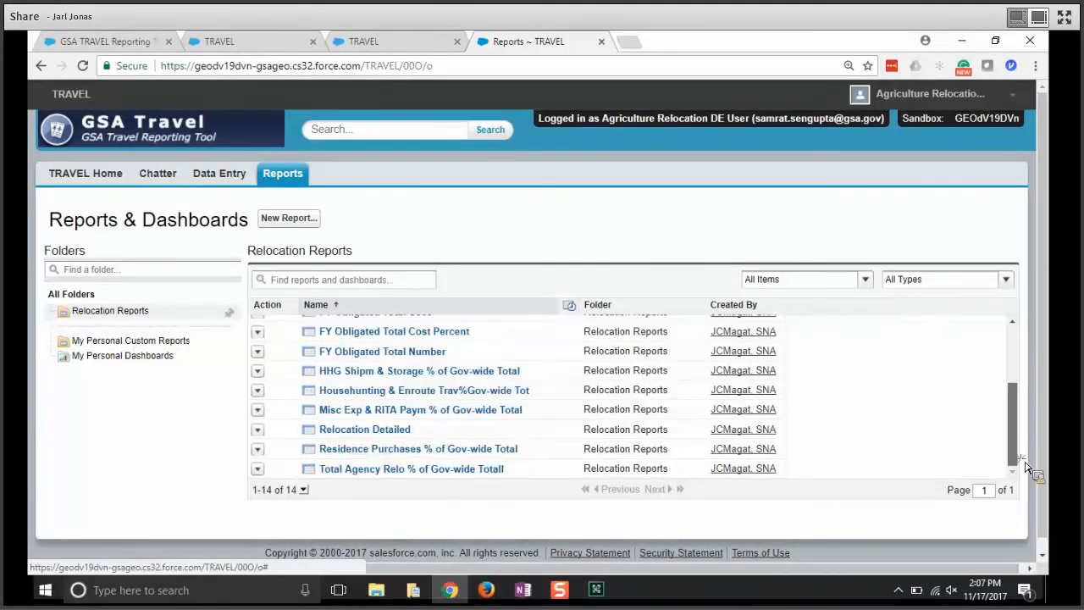
drag(1027, 466, 1018, 380)
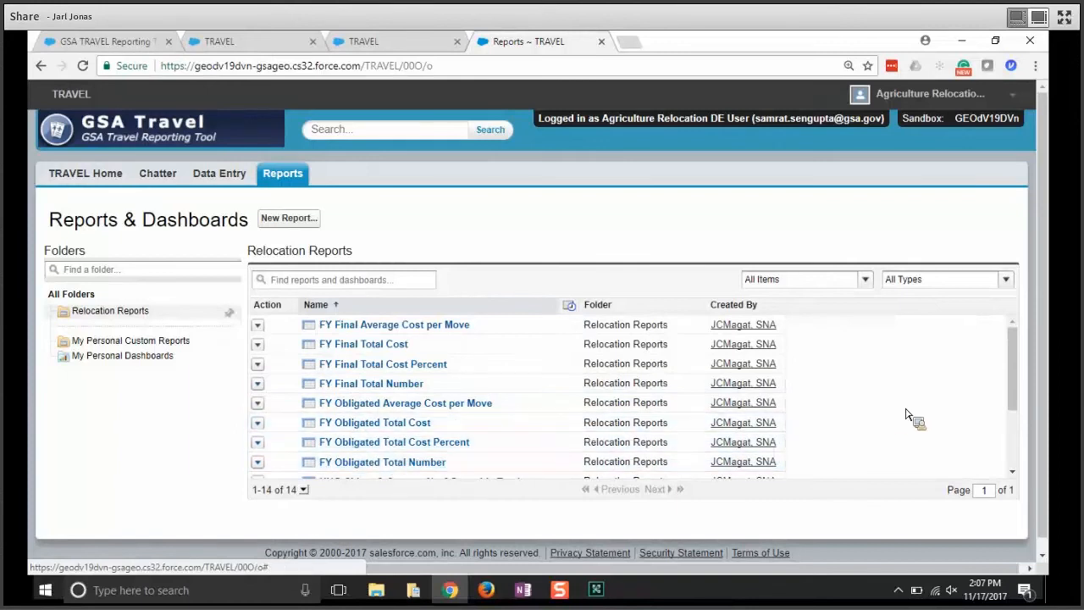
drag(1014, 391, 1023, 455)
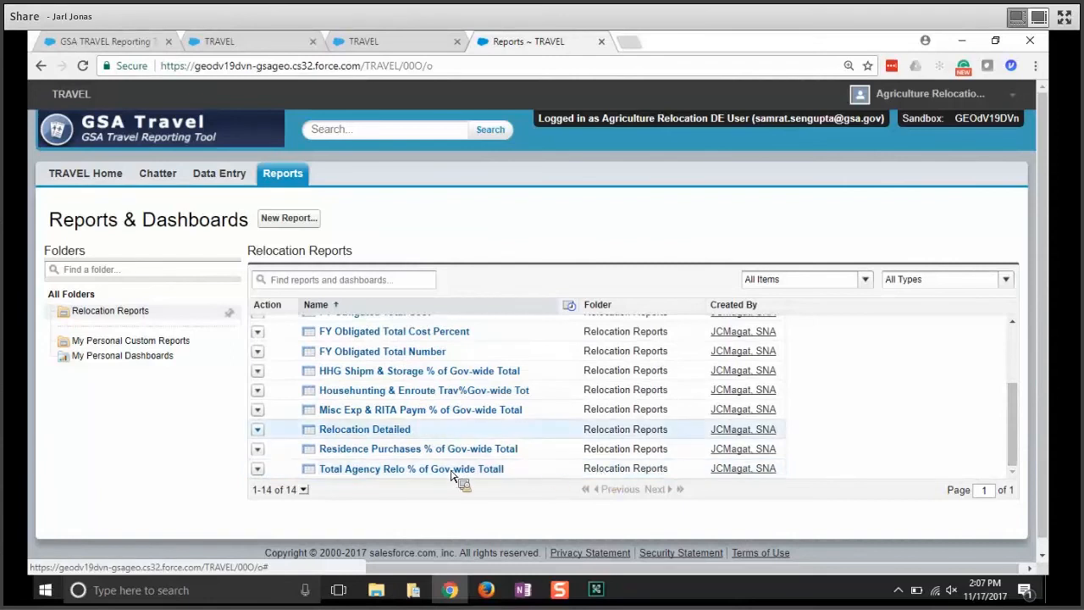
drag(455, 385, 516, 382)
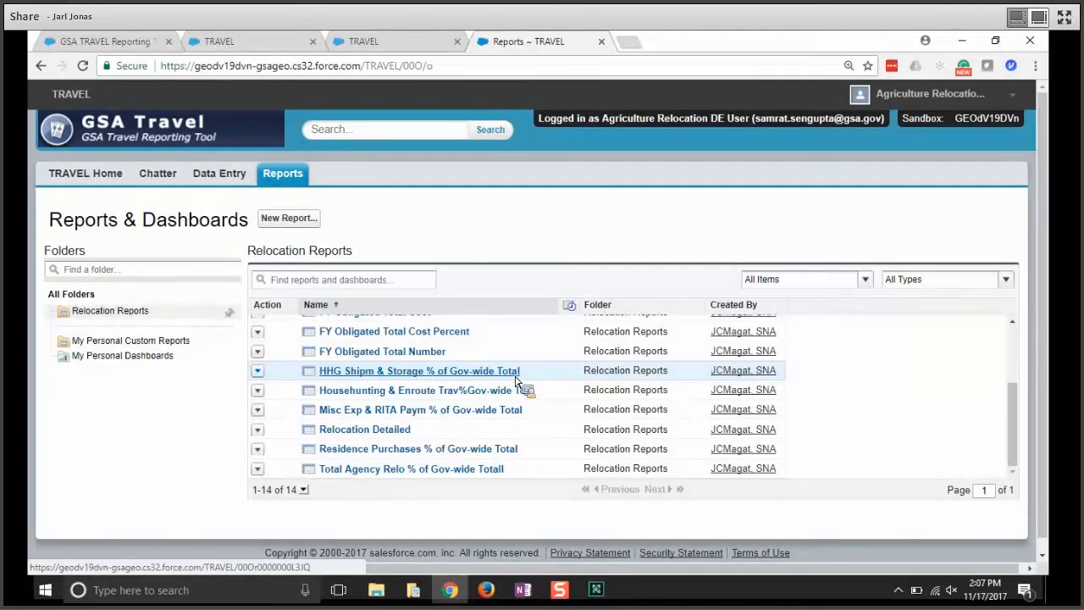
mouse_move(516, 382)
mouse_down()
mouse_move(381, 377)
mouse_move(510, 378)
mouse_up()
Open the Relocation Detailed report and review all its employee count and cost columns for the Department of Agriculture
drag(510, 379, 384, 435)
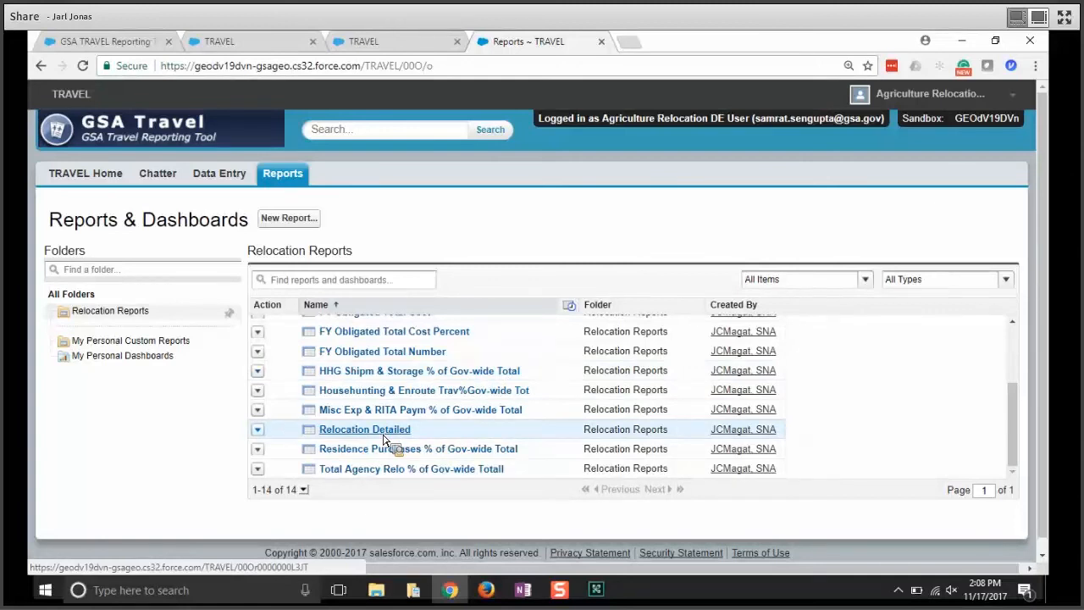
drag(384, 437, 383, 437)
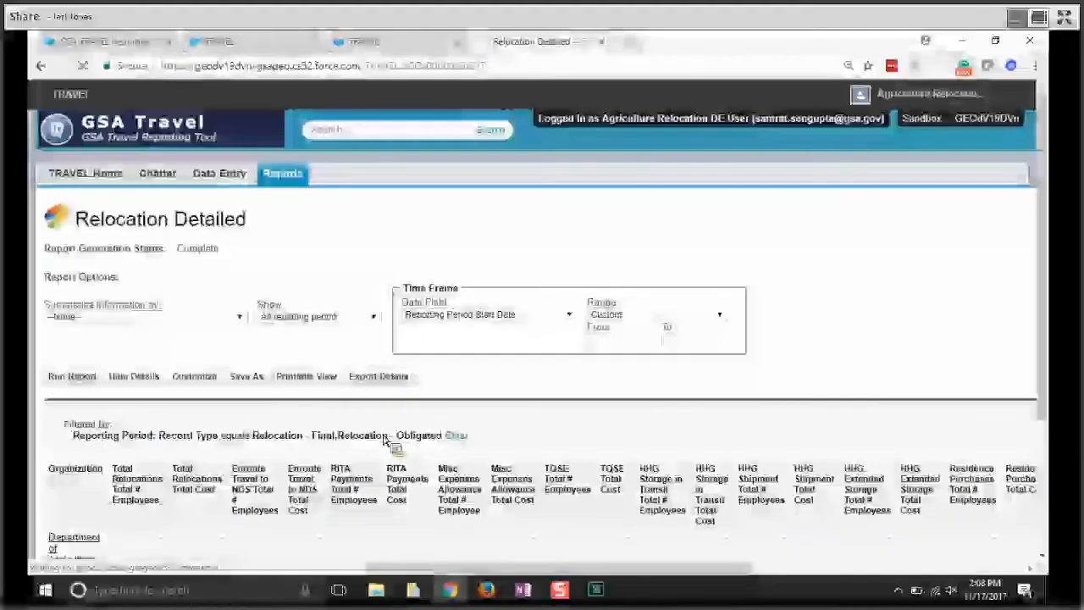
scroll(383, 439, down, 2)
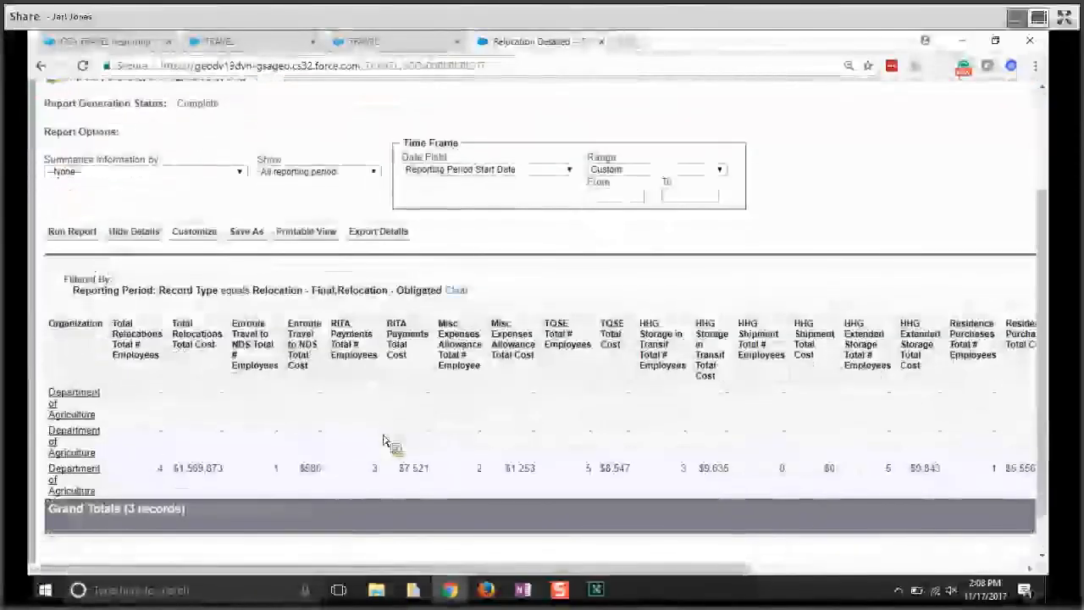
scroll(383, 439, up, 2)
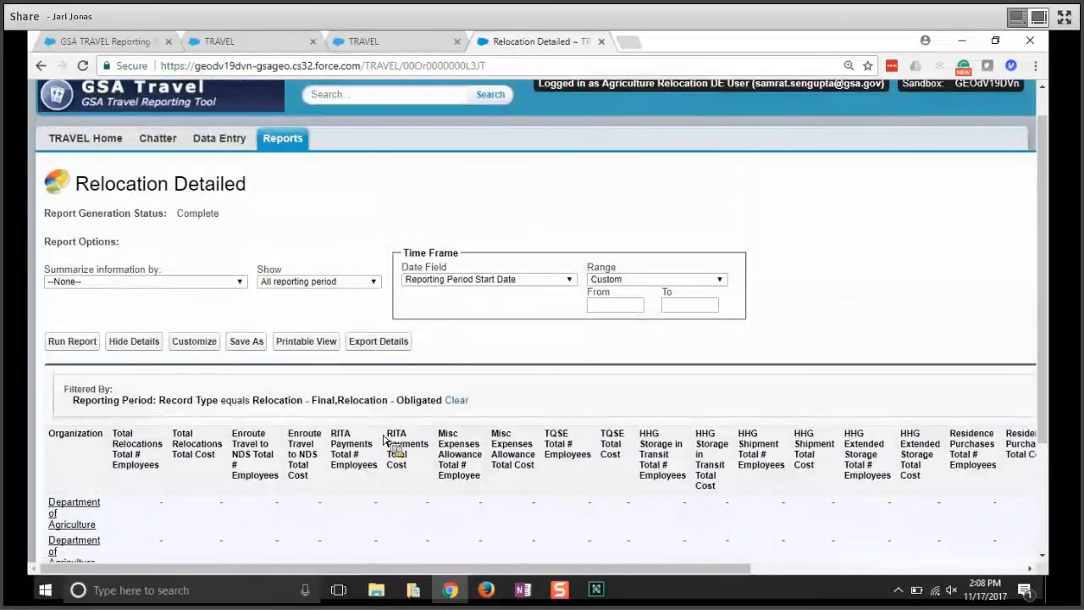
scroll(383, 438, down, 3)
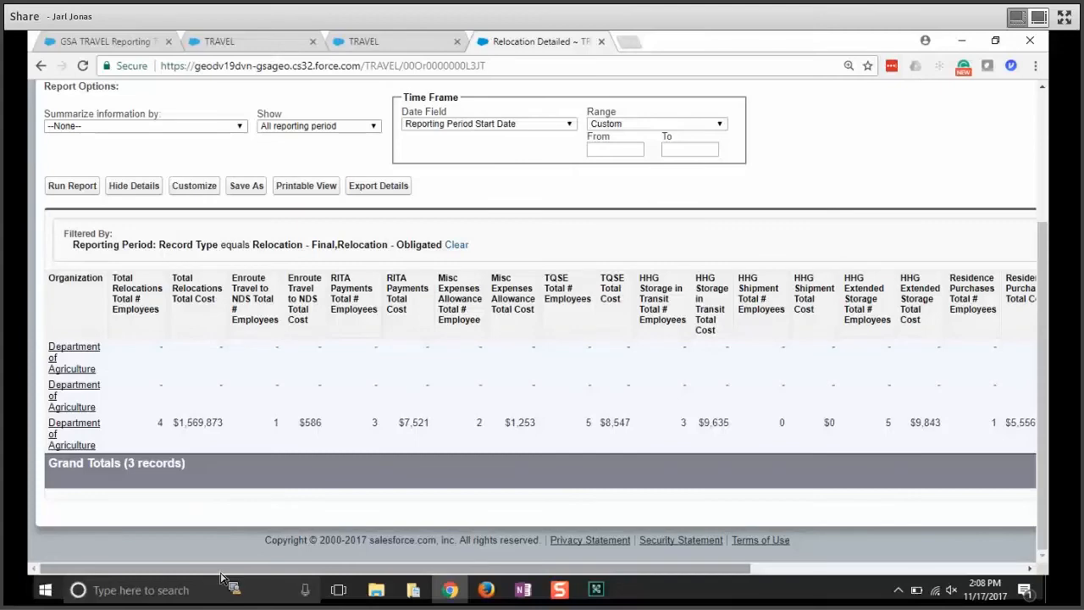
drag(220, 577, 430, 547)
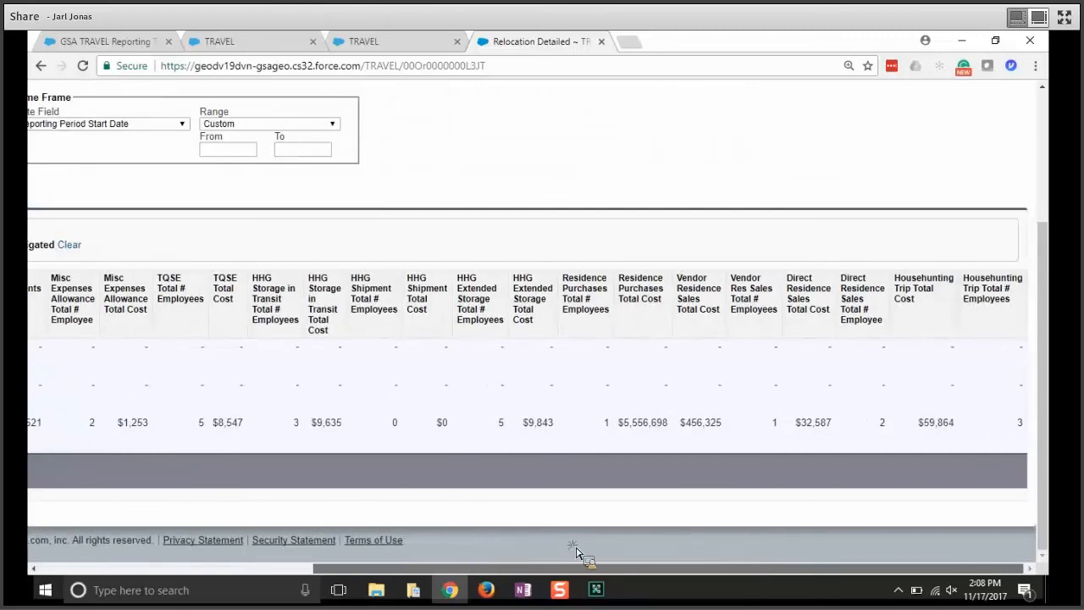
drag(576, 552, 157, 553)
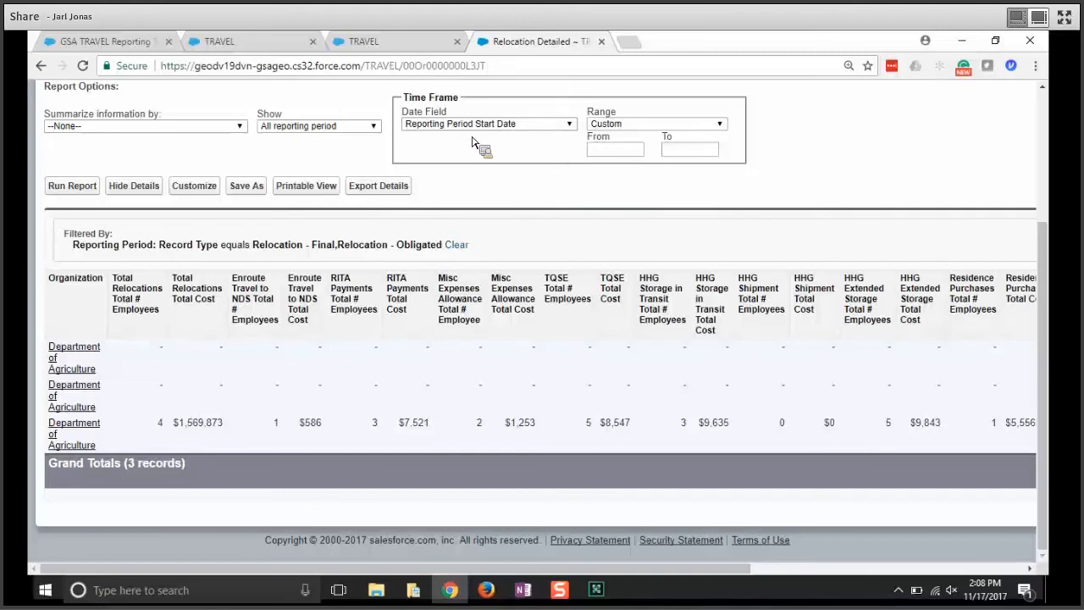
Browse the available time frame ranges for the Relocation Detailed report, leaving the range on Custom
click(720, 127)
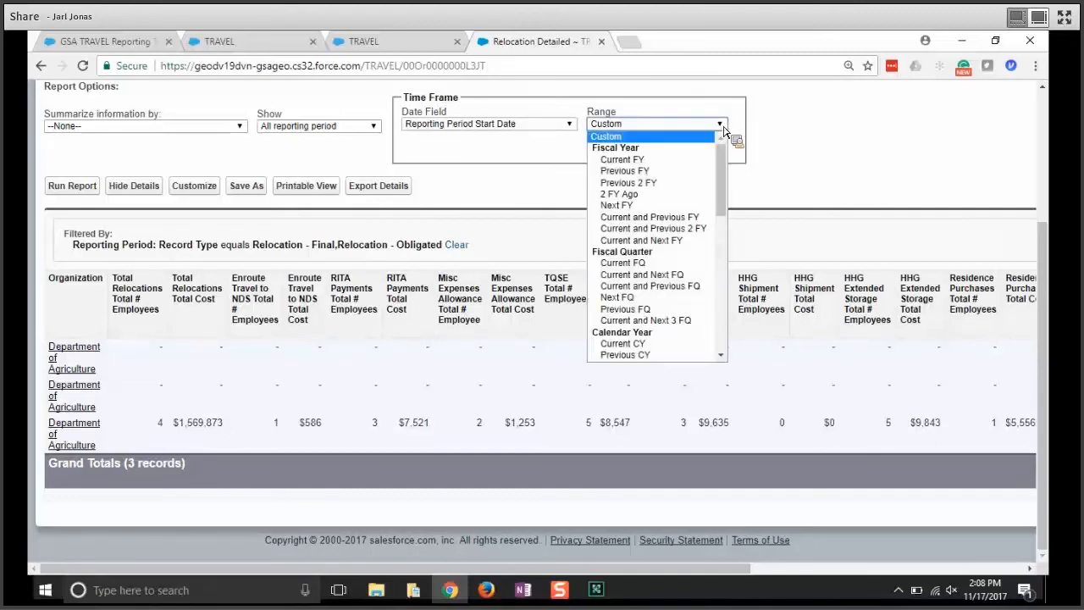
mouse_move(727, 165)
mouse_down()
mouse_move(728, 194)
mouse_move(725, 156)
mouse_up()
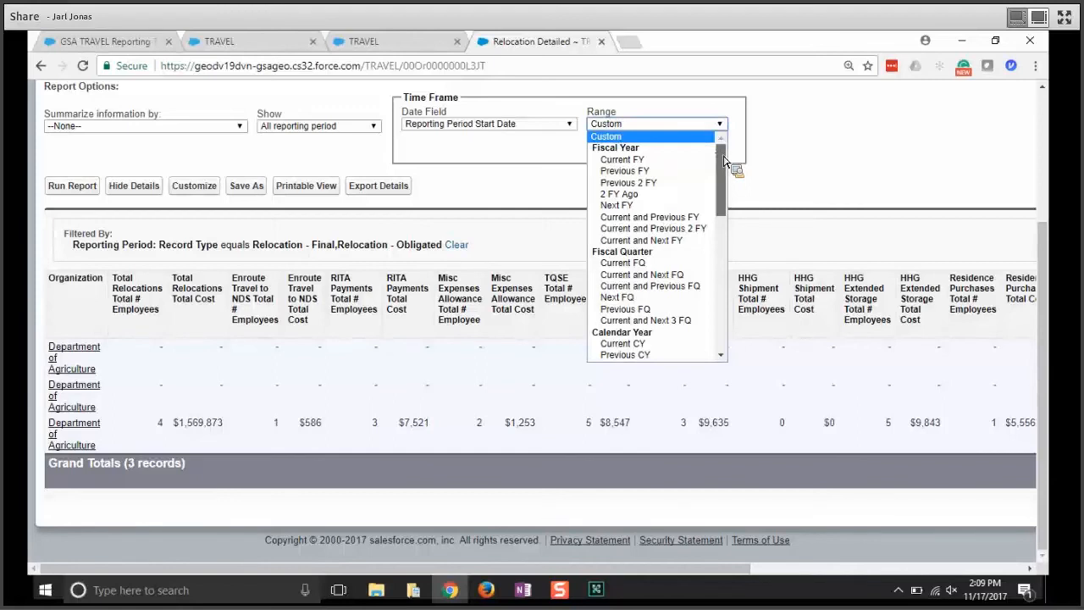
scroll(724, 161, down, 3)
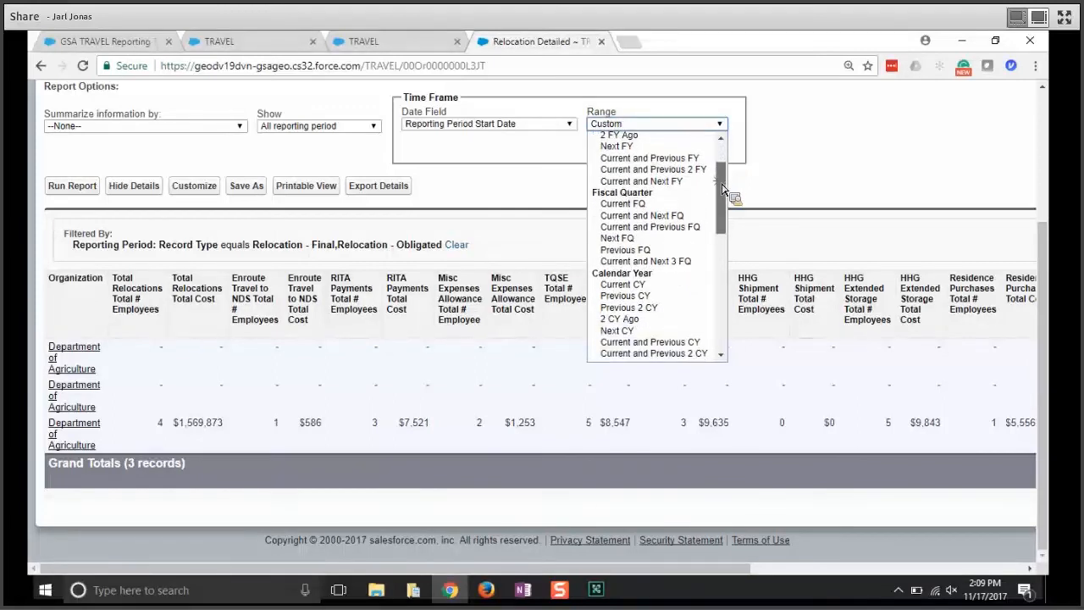
scroll(720, 216, down, 8)
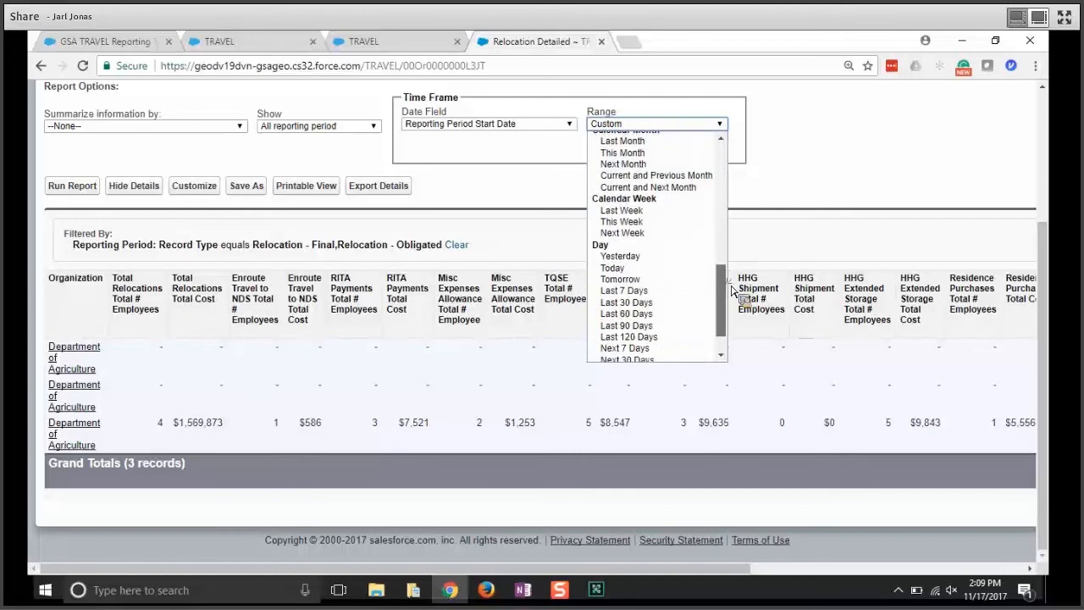
scroll(728, 261, up, 10)
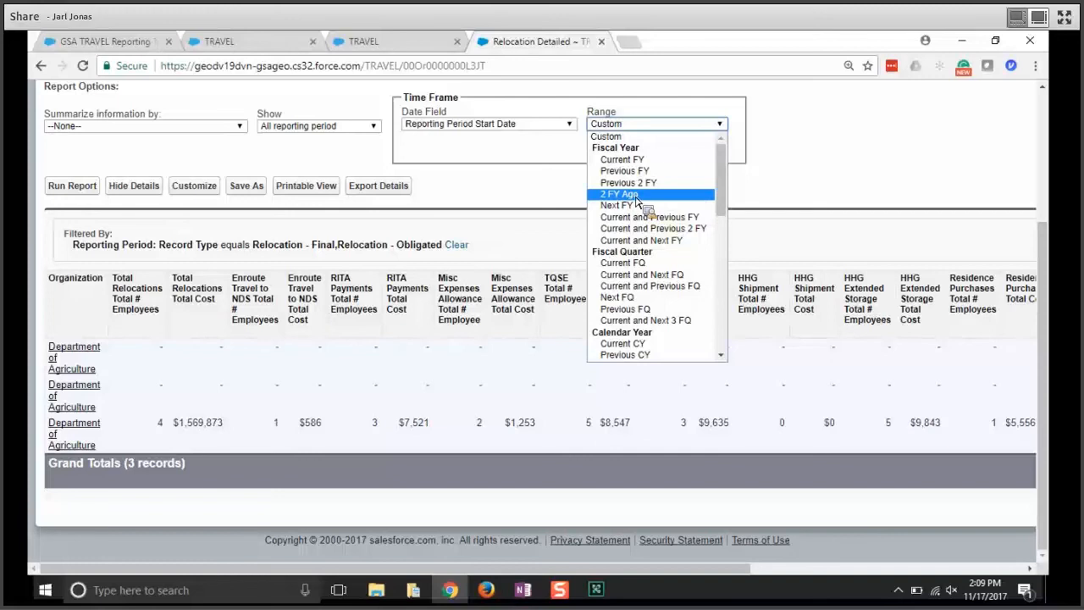
click(501, 214)
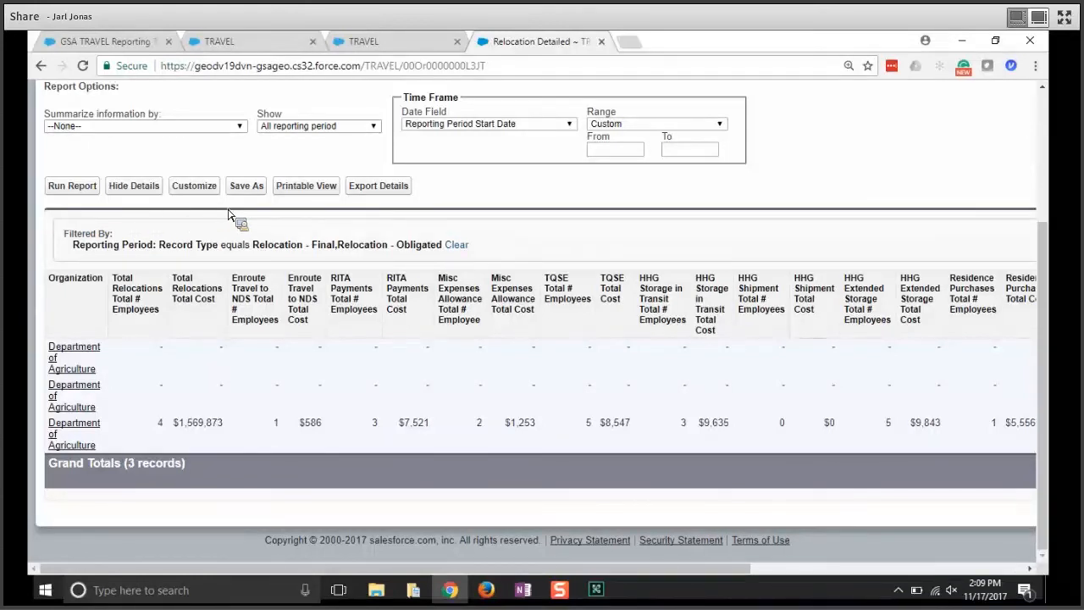
Download the printable view of the Relocation Detailed report and open the downloaded .xls file in Excel
click(309, 190)
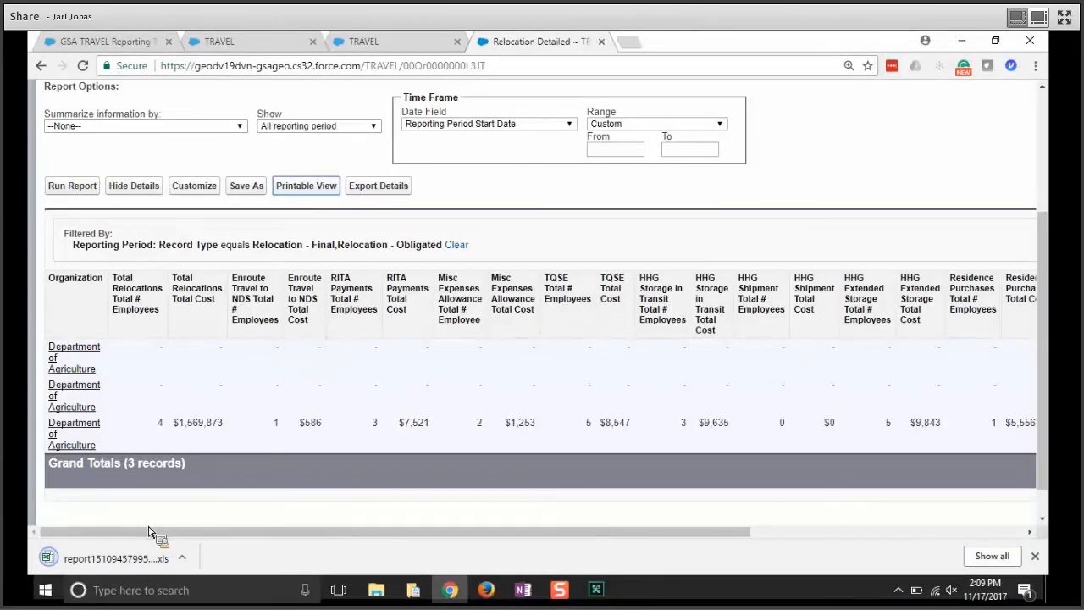
scroll(125, 382, up, 1)
scroll(125, 382, up, 3)
scroll(178, 265, down, 1)
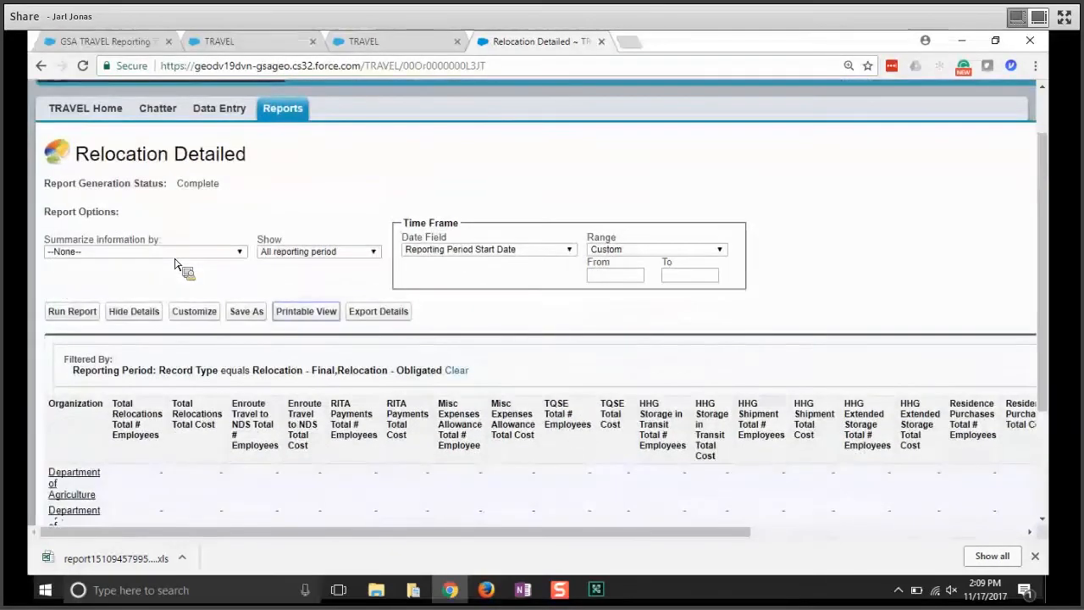
scroll(177, 266, down, 2)
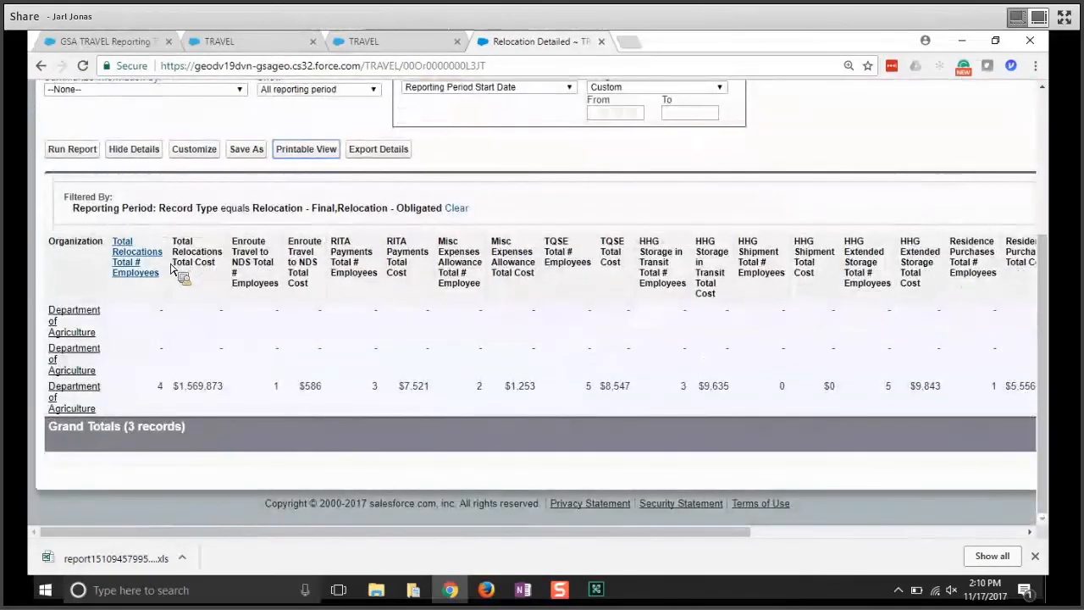
click(129, 560)
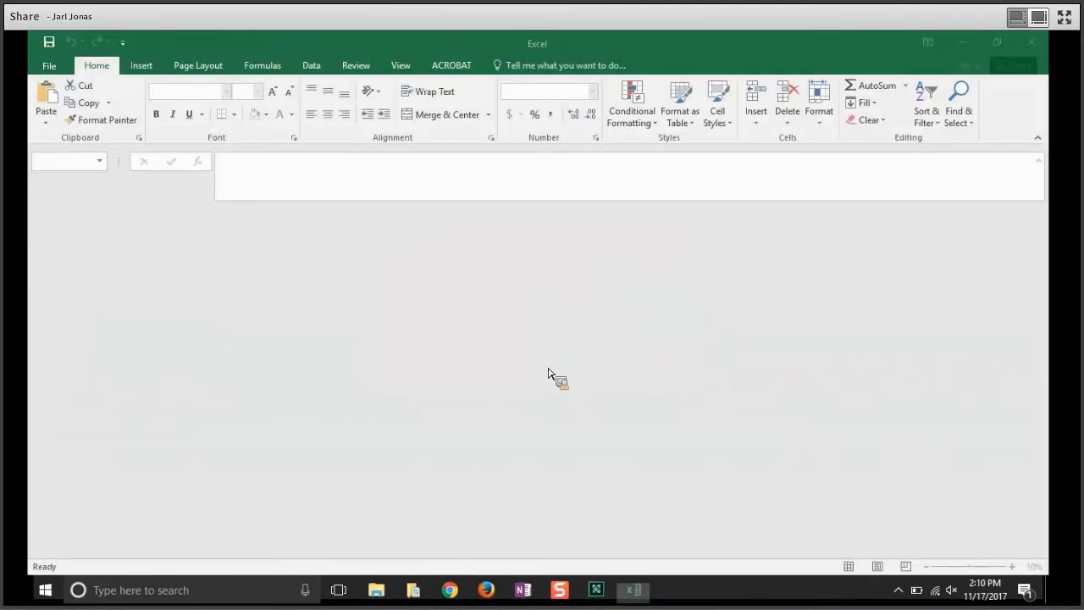
click(496, 352)
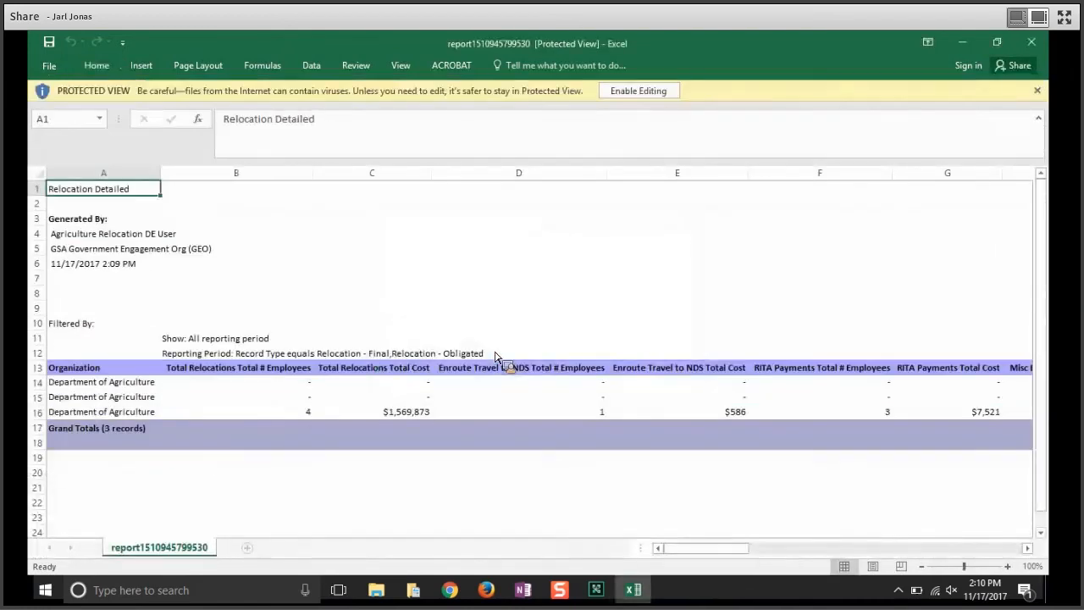
Enable editing in the exported Relocation Detailed workbook and examine its Generated By and Filtered By header blocks
click(638, 91)
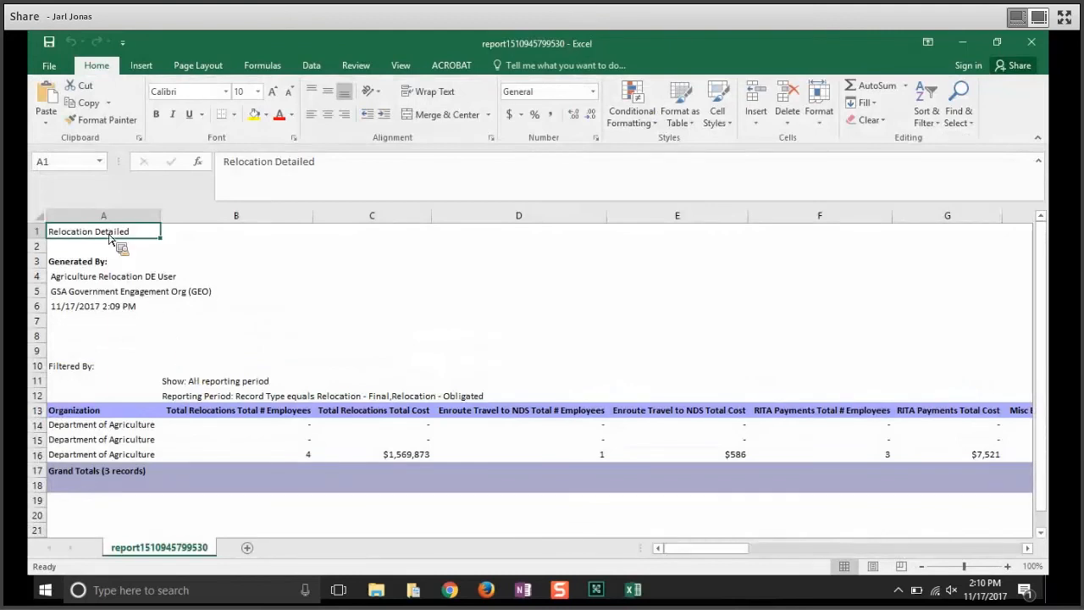
click(94, 264)
drag(94, 264, 91, 318)
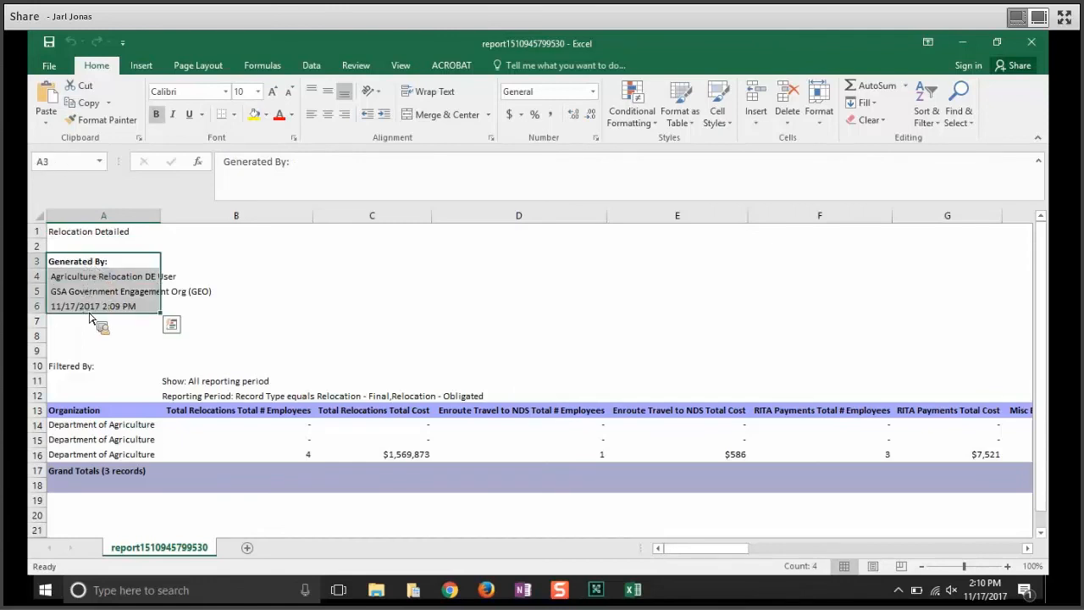
scroll(89, 318, down, 4)
scroll(90, 317, up, 4)
drag(80, 365, 82, 404)
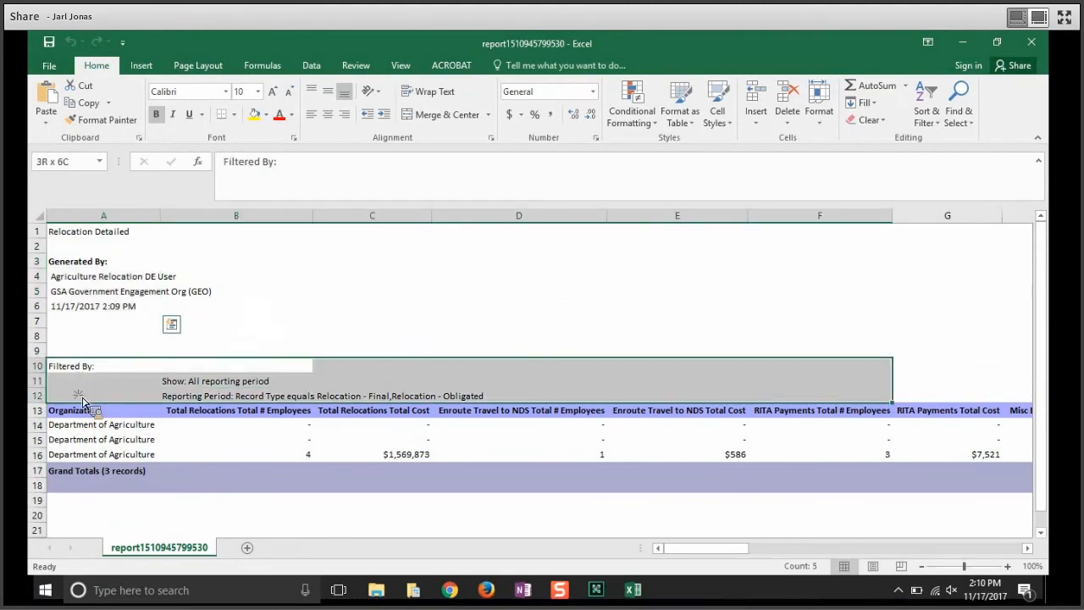
drag(83, 404, 83, 404)
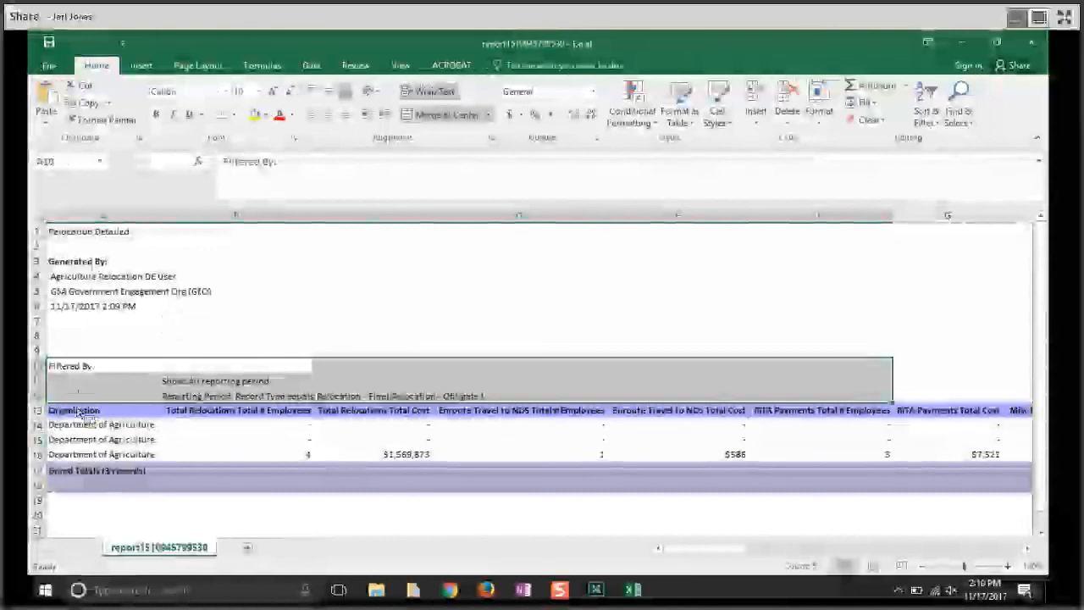
Examine the Department of Agriculture record rows and the Grand Totals row in the exported sheet
click(38, 425)
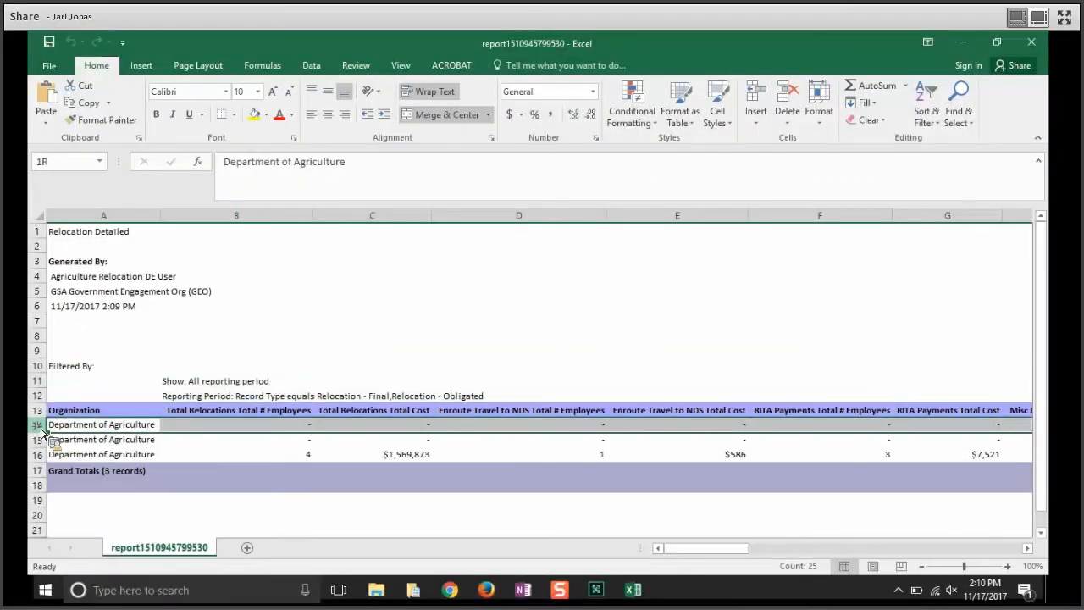
click(39, 454)
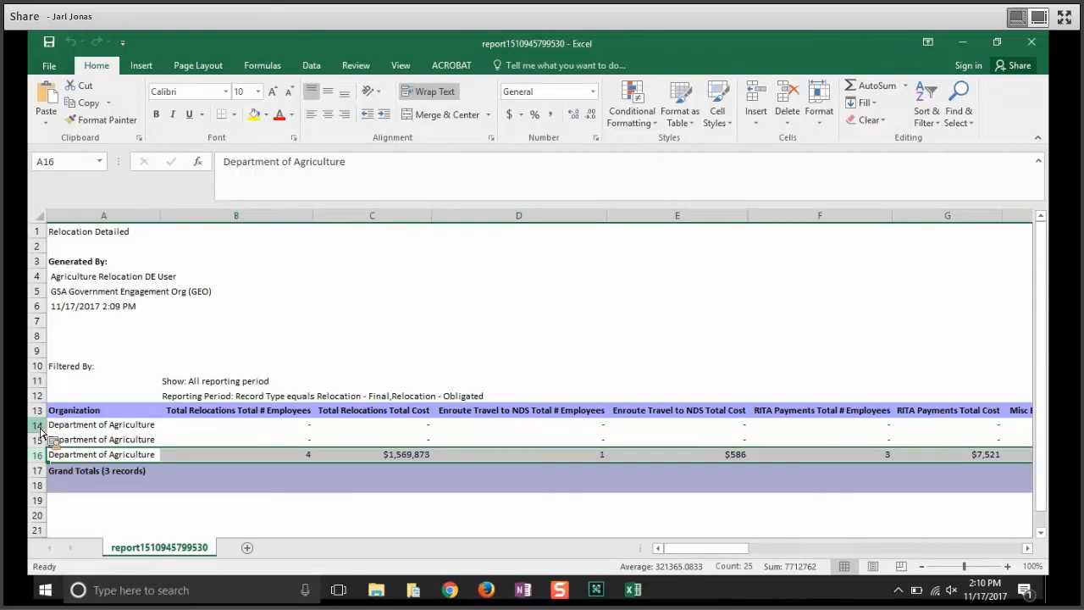
scroll(187, 407, down, 5)
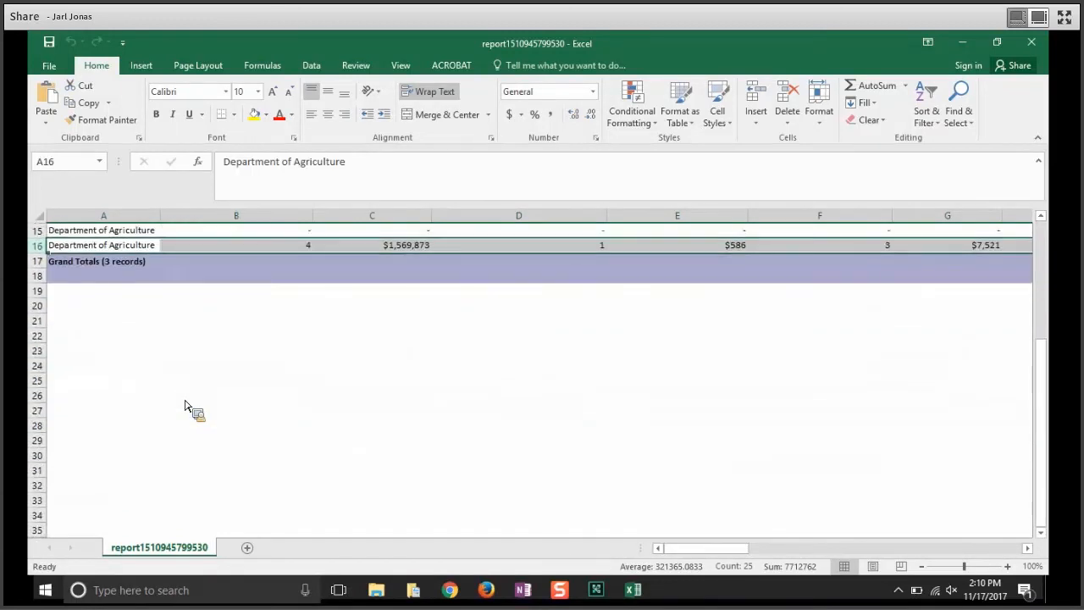
scroll(186, 406, up, 2)
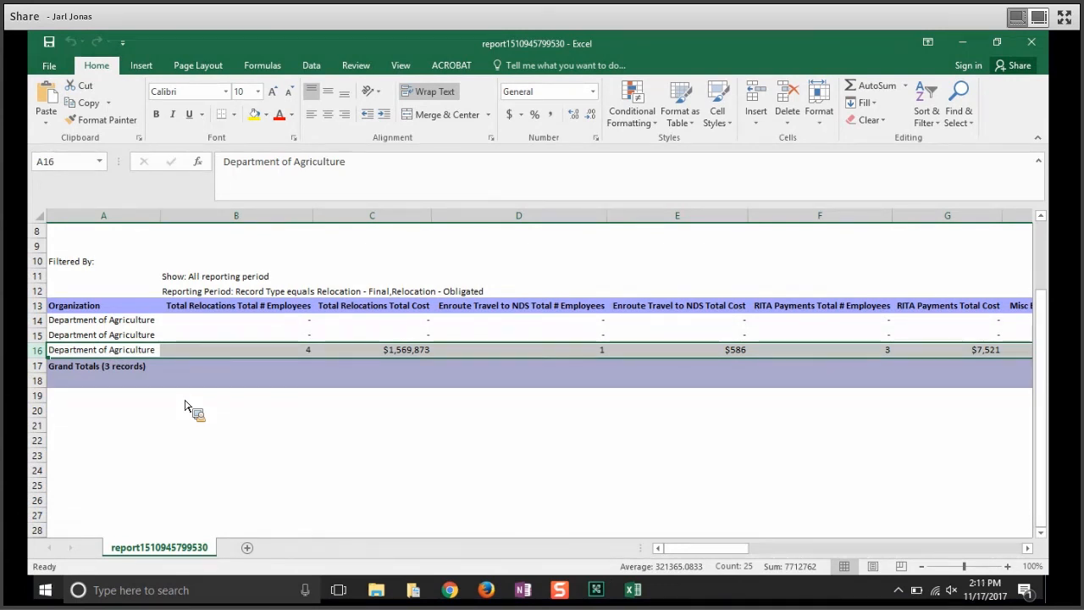
click(403, 413)
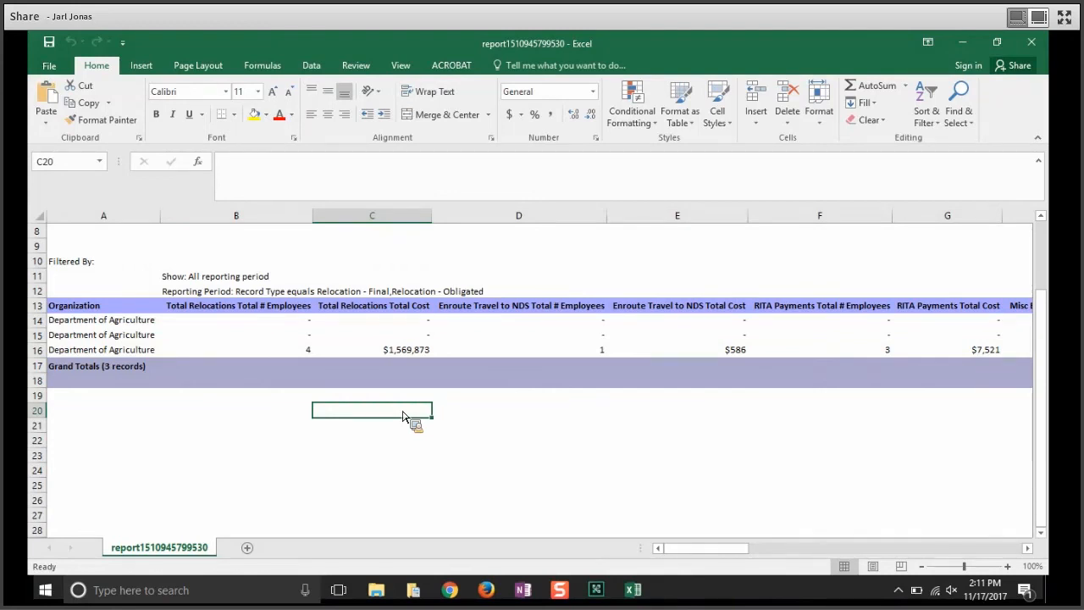
Return to the GSA Travel site in Chrome and open the HHG Shipm & Storage % of Gov-wide Total report from the Relocation Reports folder
click(966, 43)
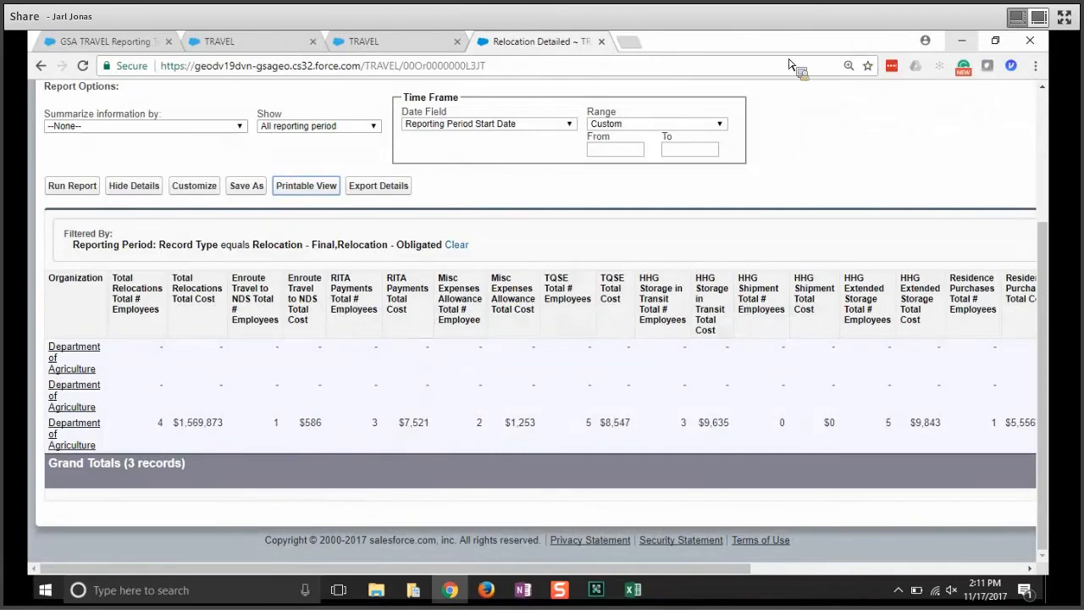
scroll(358, 217, up, 3)
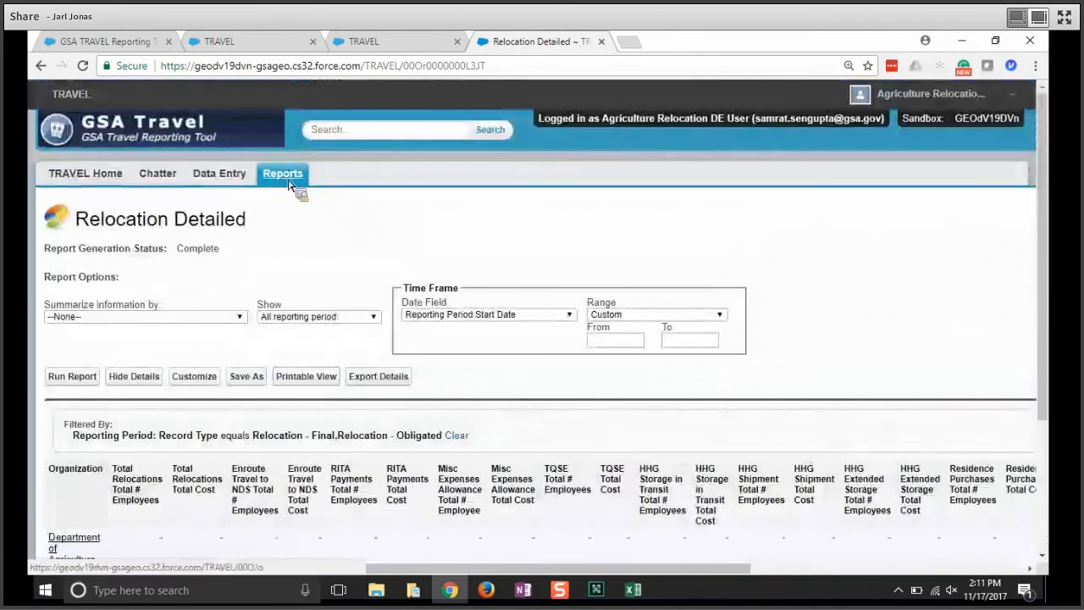
click(288, 182)
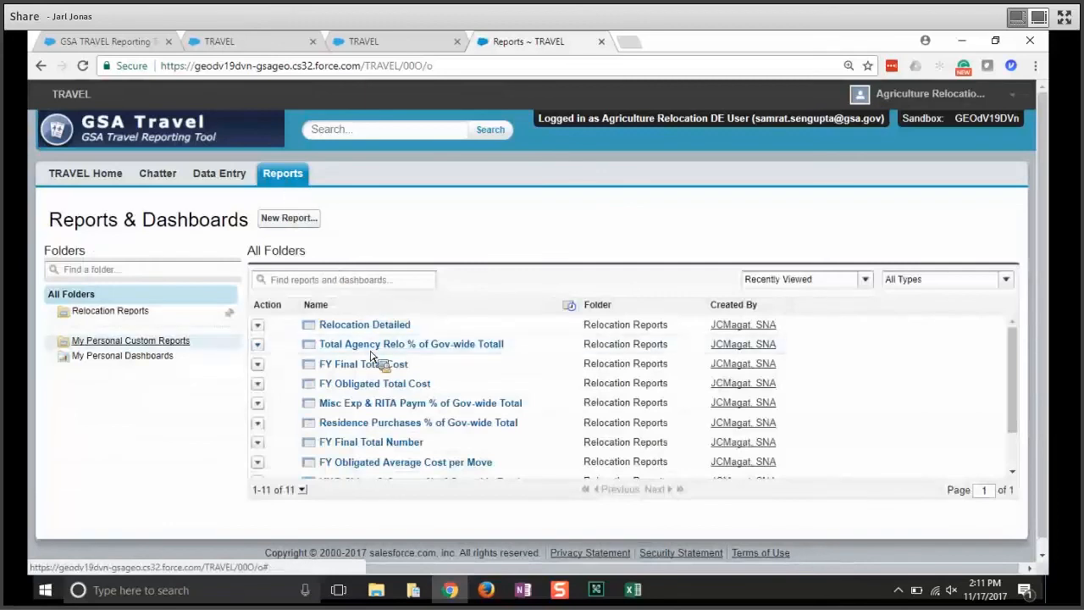
click(143, 314)
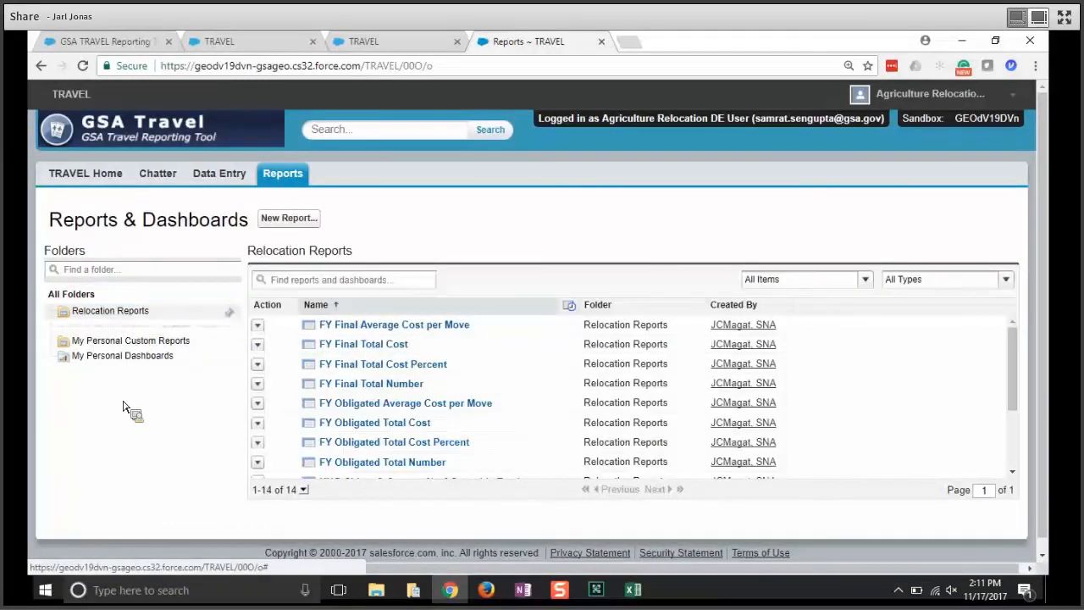
scroll(123, 407, down, 1)
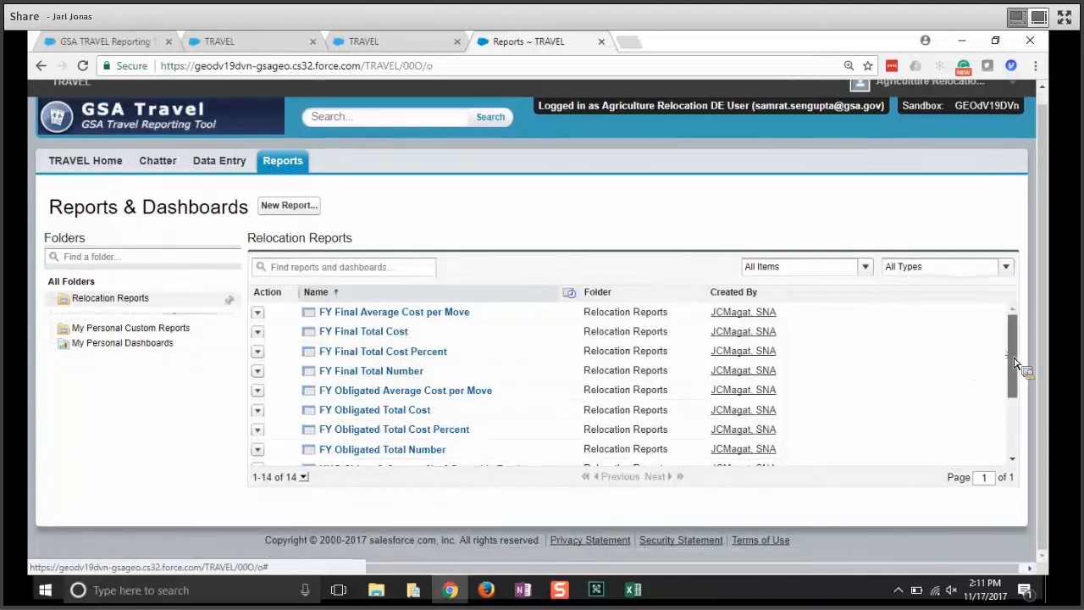
drag(1016, 367, 1016, 441)
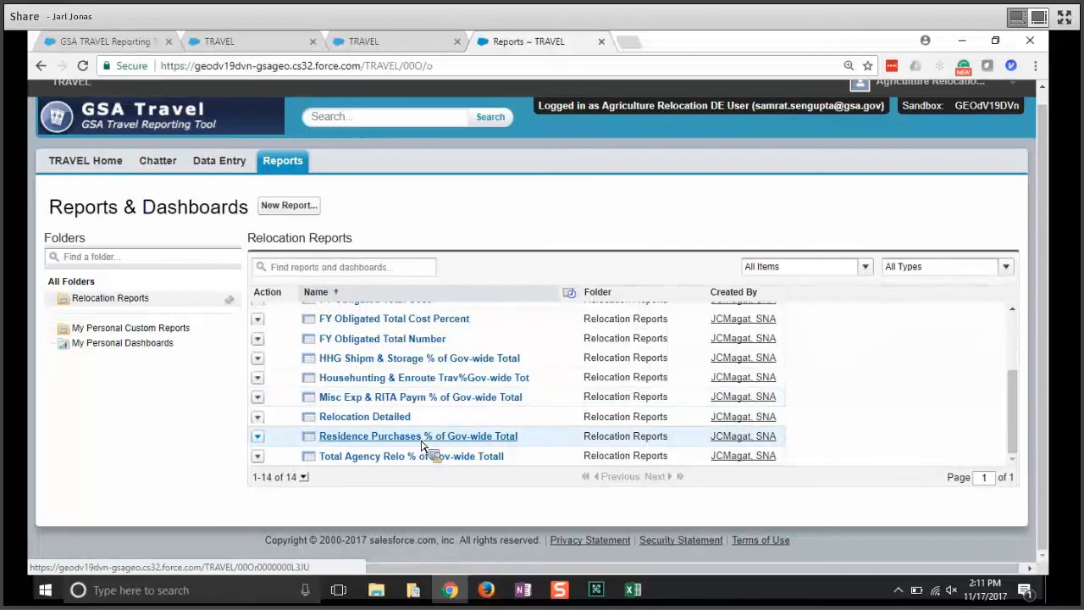
click(408, 362)
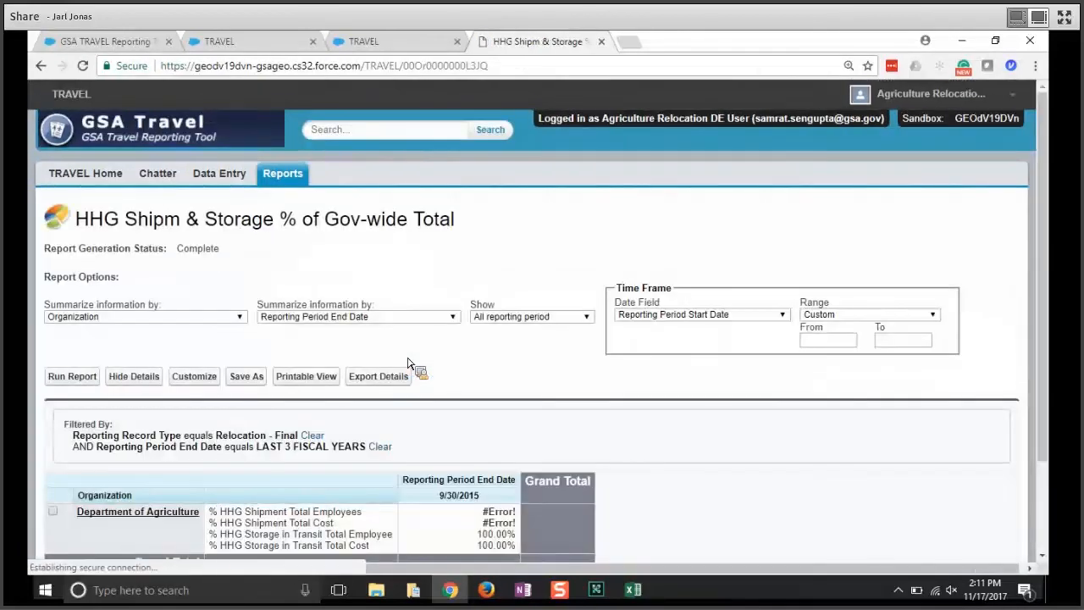
Review the Department of Agriculture's HHG shipment and storage-in-transit percentages and the report's export options
scroll(409, 362, down, 2)
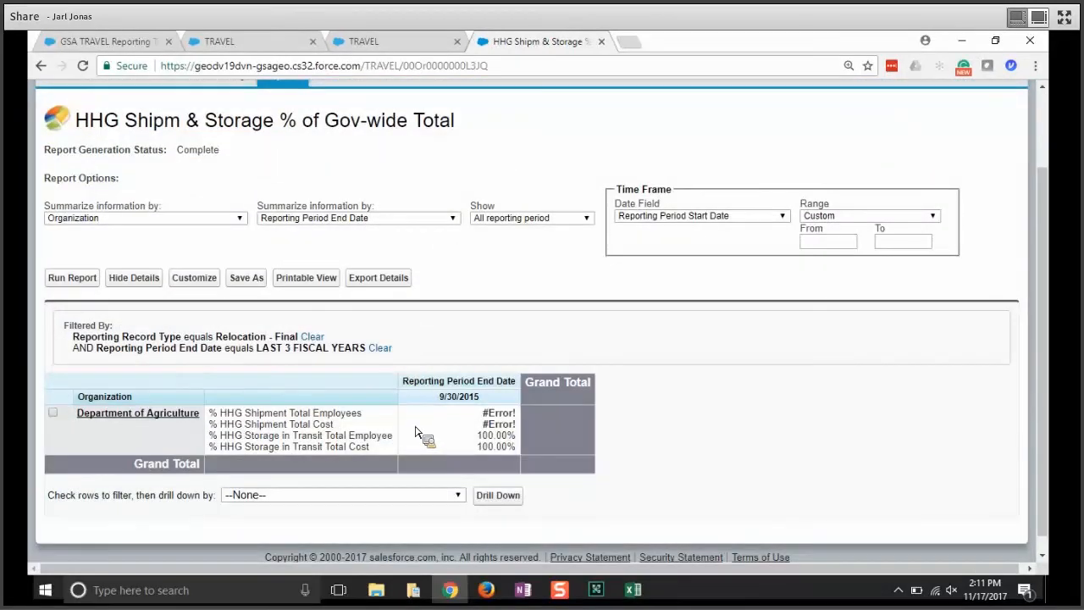
drag(483, 440, 556, 452)
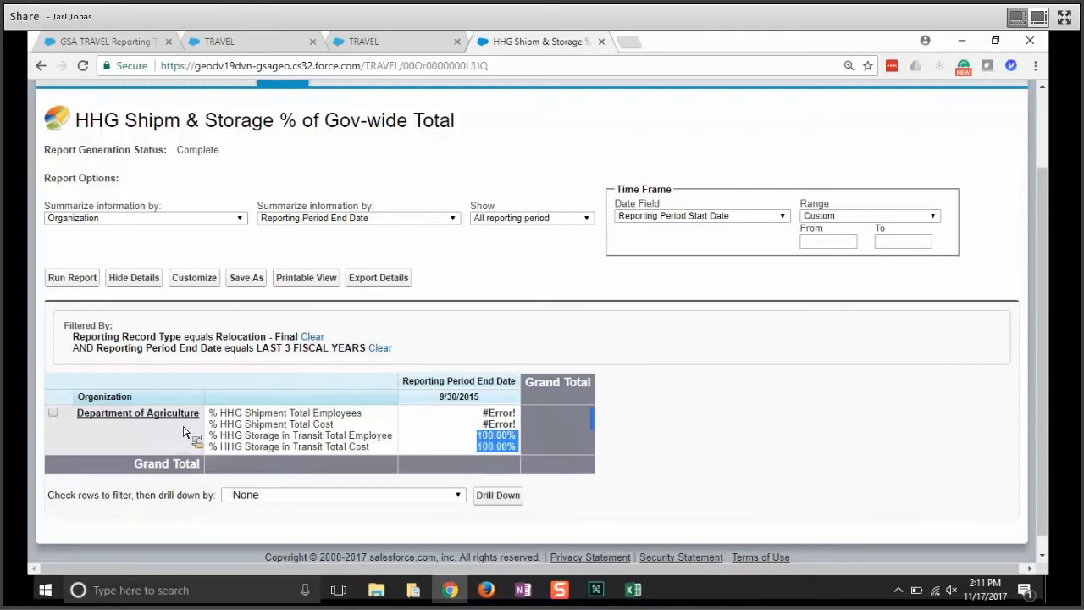
drag(202, 415, 520, 453)
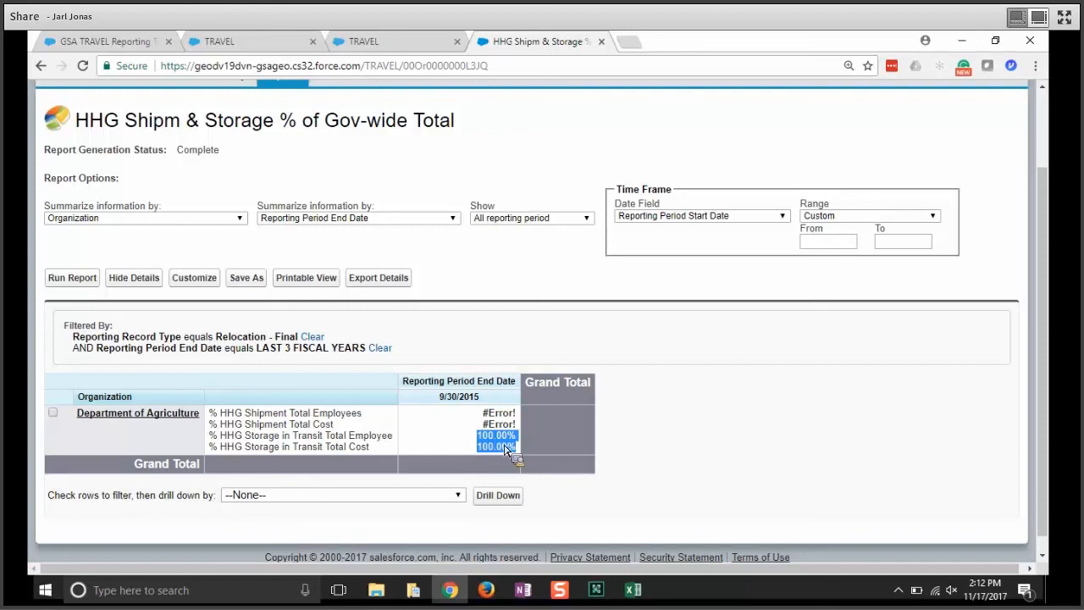
click(505, 450)
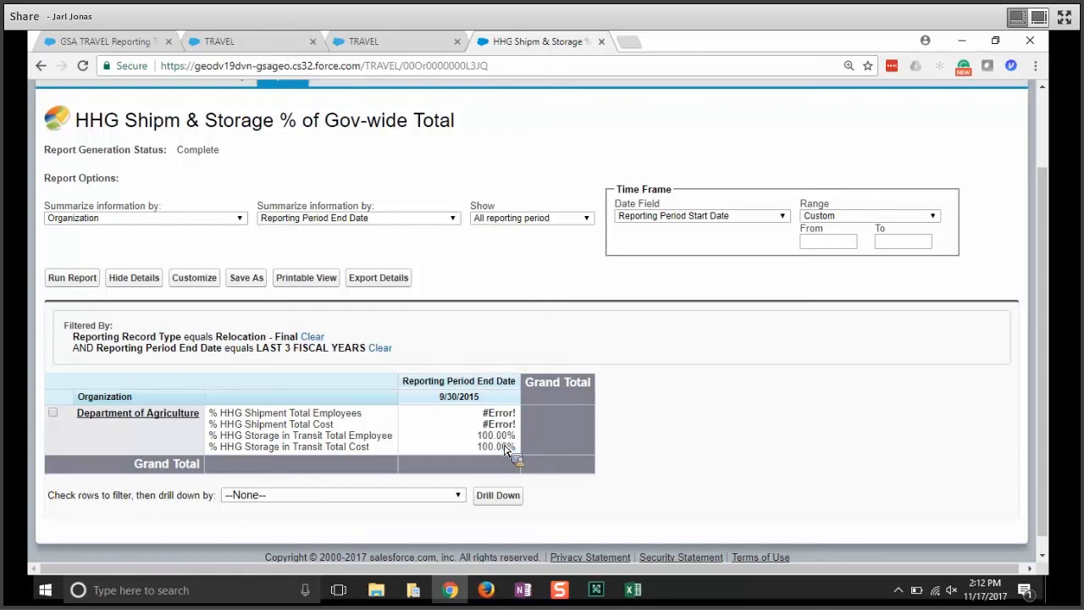
scroll(505, 450, up, 2)
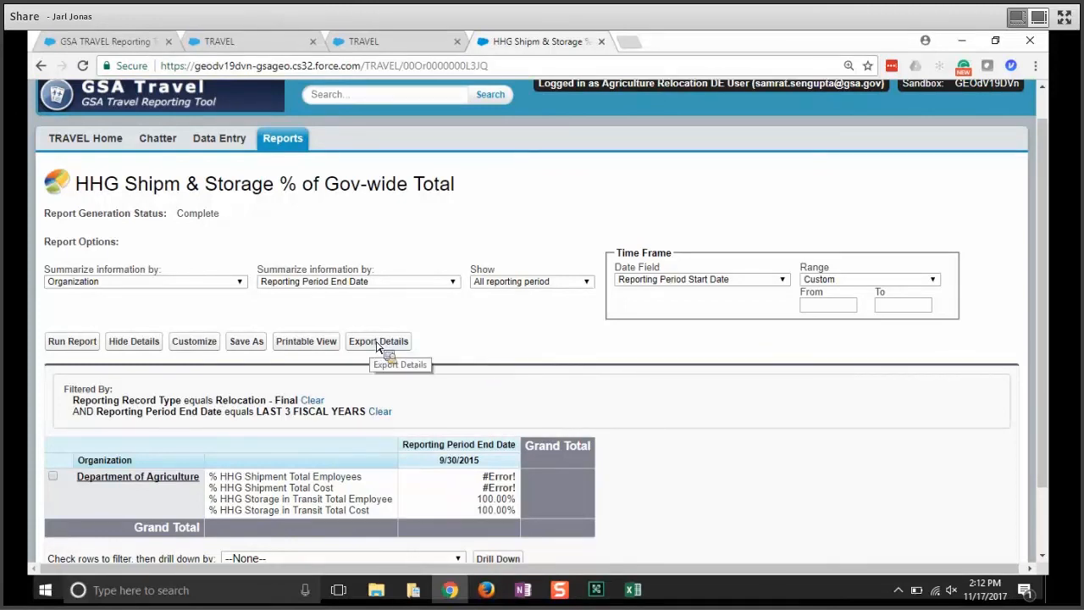
scroll(377, 345, down, 2)
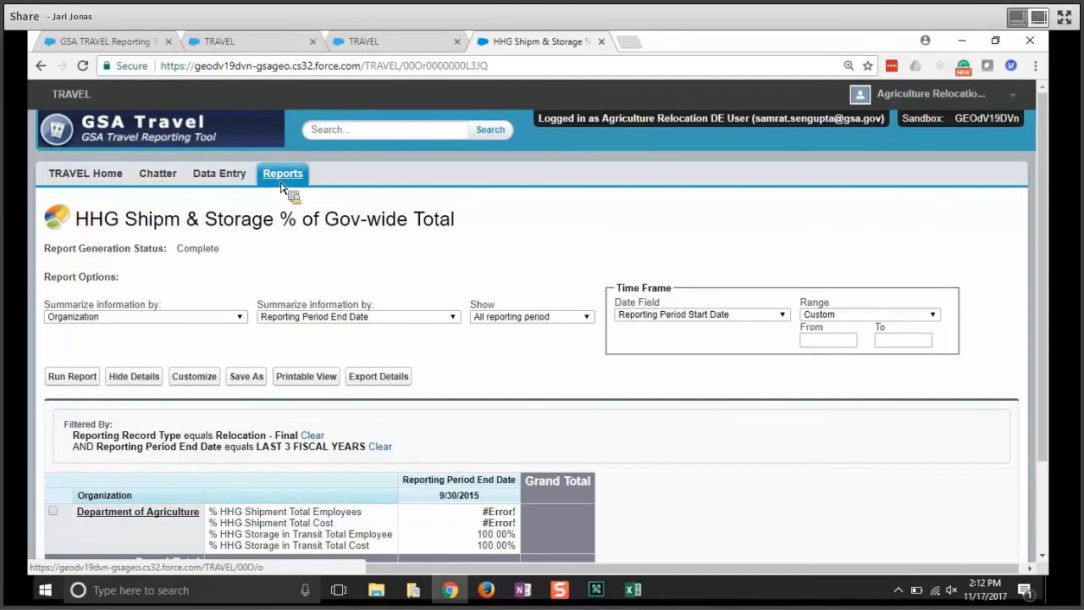
Switch to the Relocation Training Presentation in Firefox and advance through the Technical Support slide to the Resources slide
key(alt+Tab)
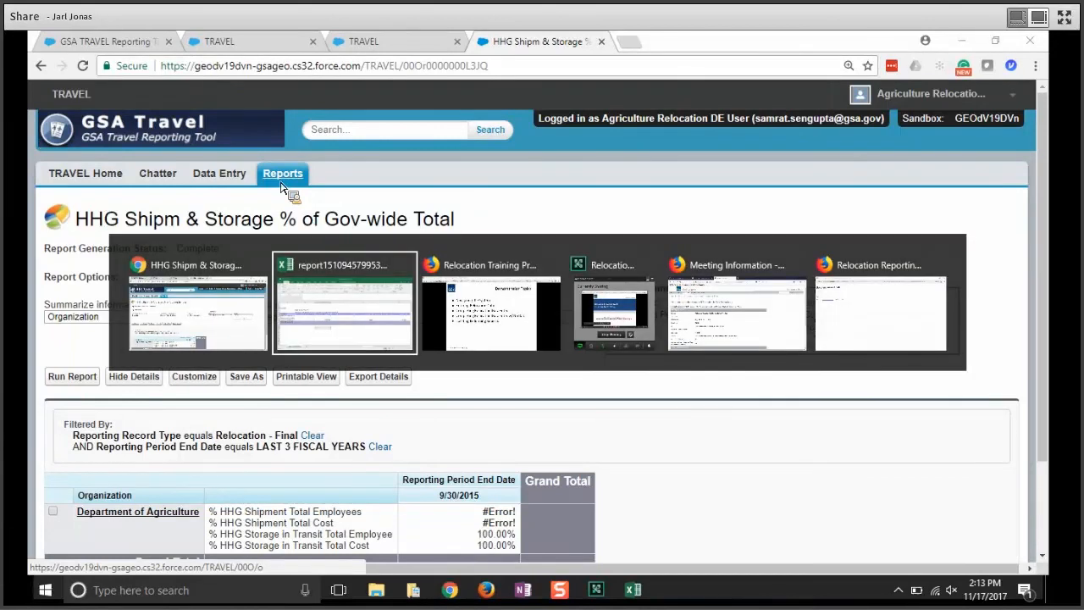
key(alt+Tab)
key(alt+Tab)
key(alt+Tab)
key(alt+Tab)
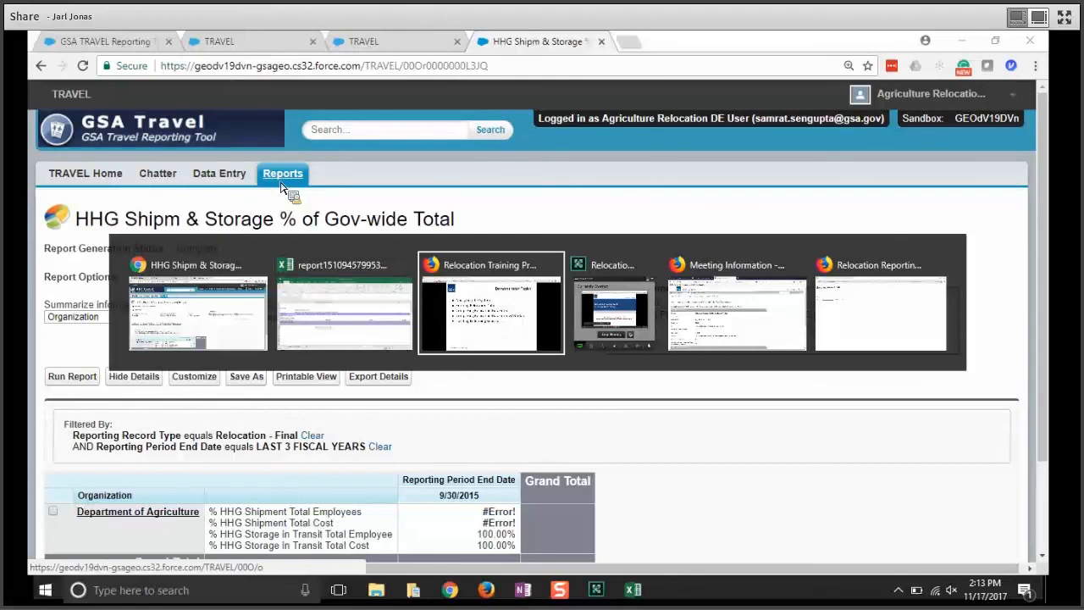
key(alt+Tab)
key(alt+Tab)
key(alt+Tab)
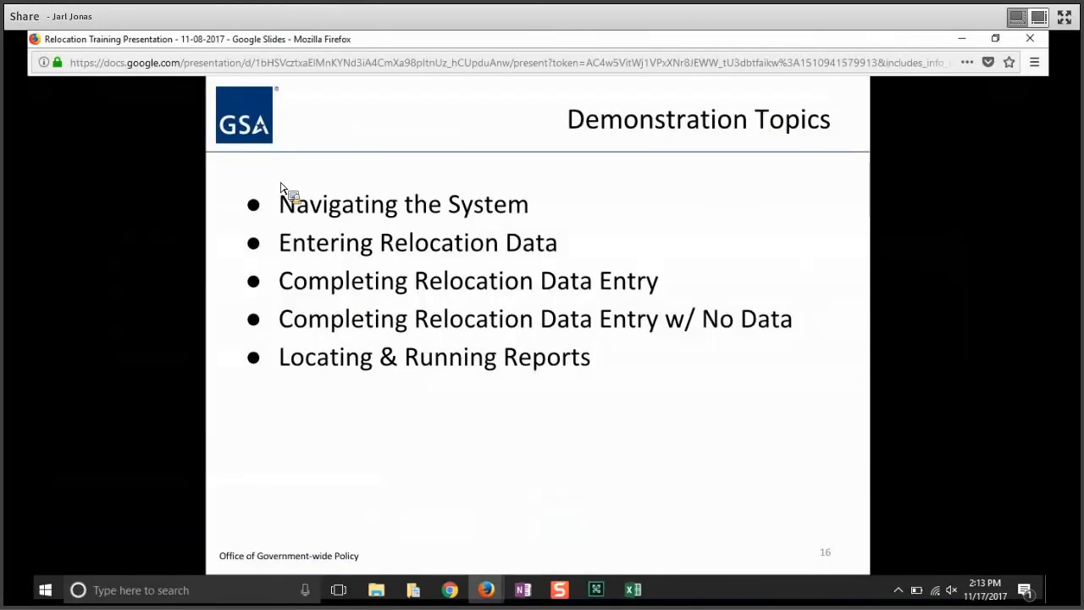
key(Right)
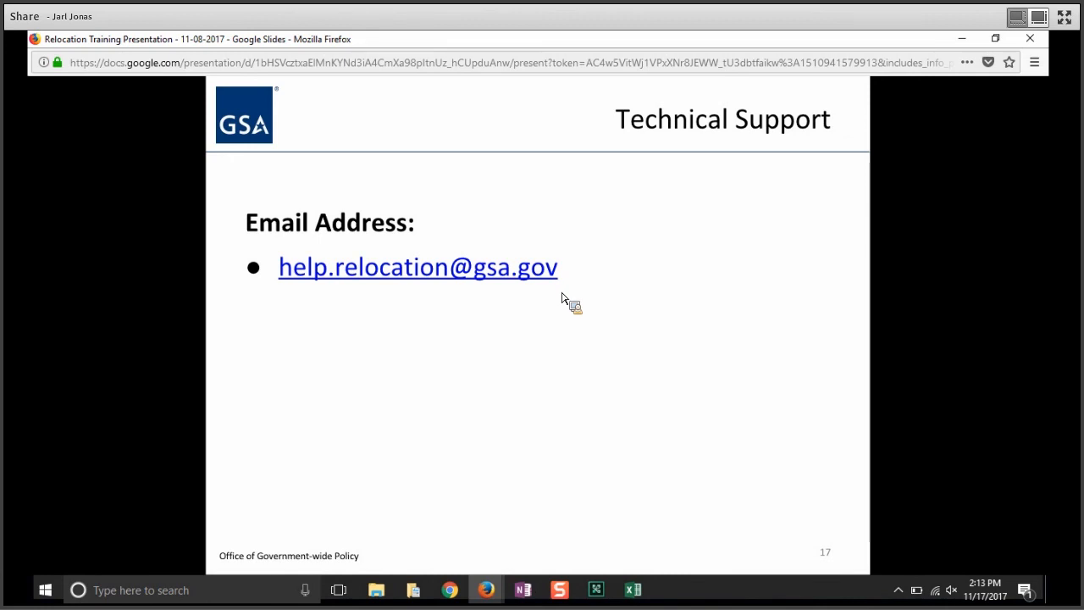
key(Right)
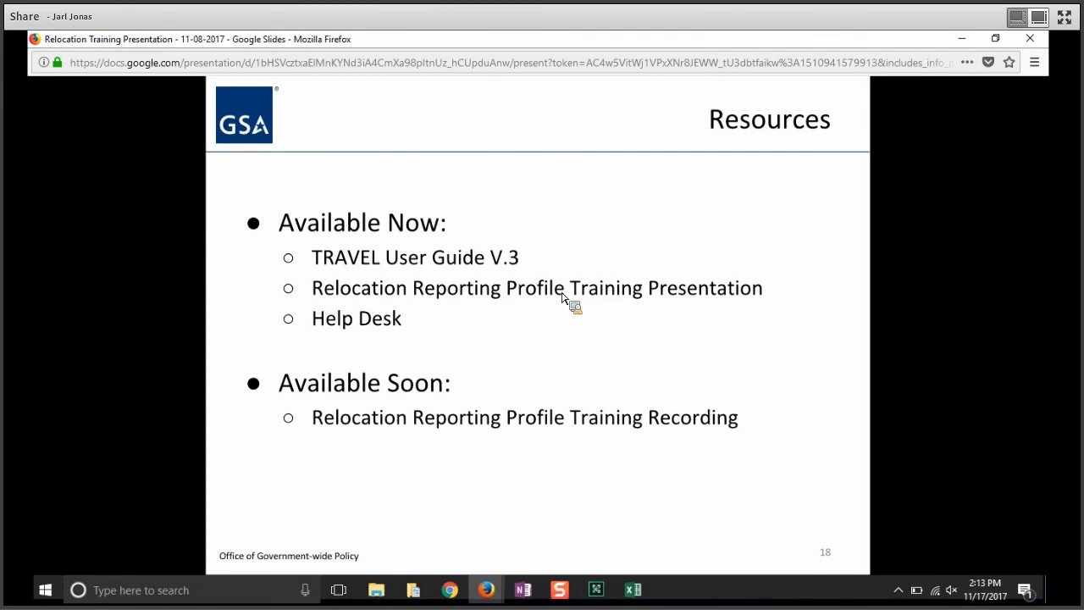